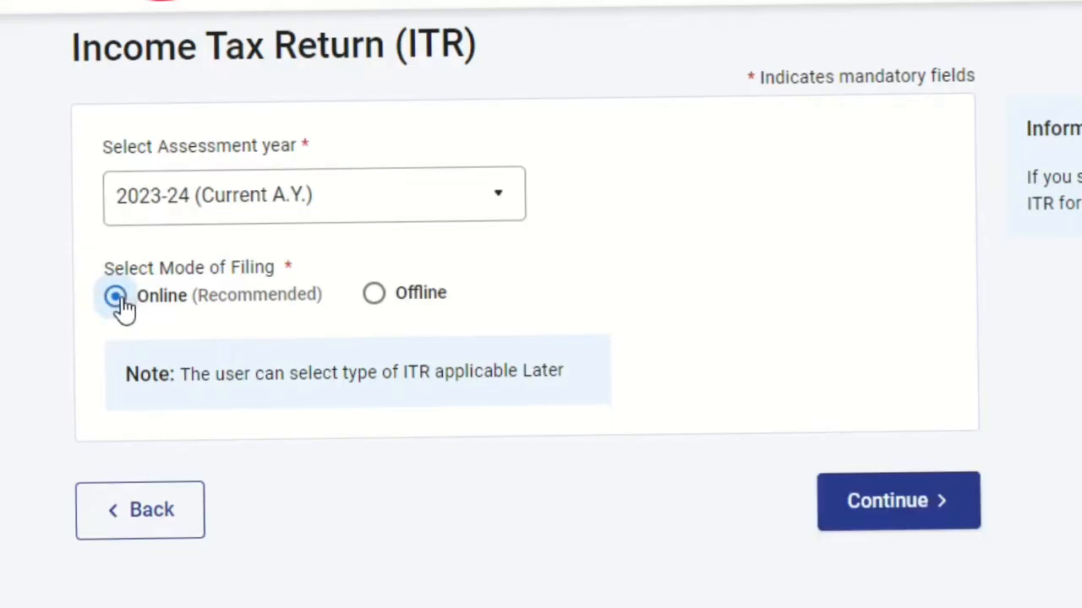
Step: Start a fresh online income tax return for assessment year 2023-24 and continue with the status Individual
{"action": "left_click", "coordinate": [930, 520]}
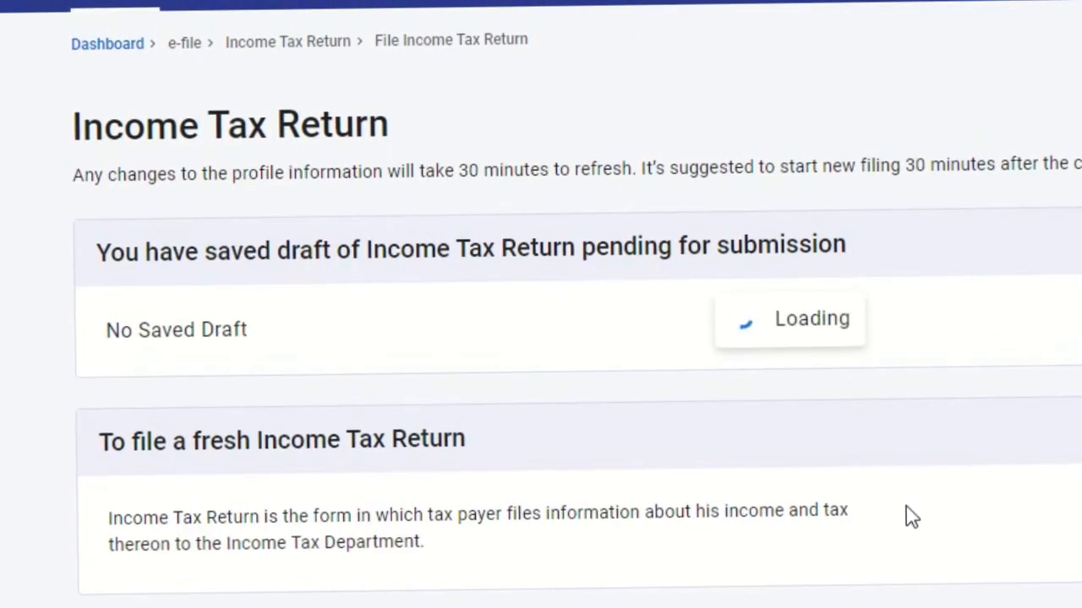
{"action": "scroll", "coordinate": [906, 506], "scroll_direction": "down", "scroll_amount": 1}
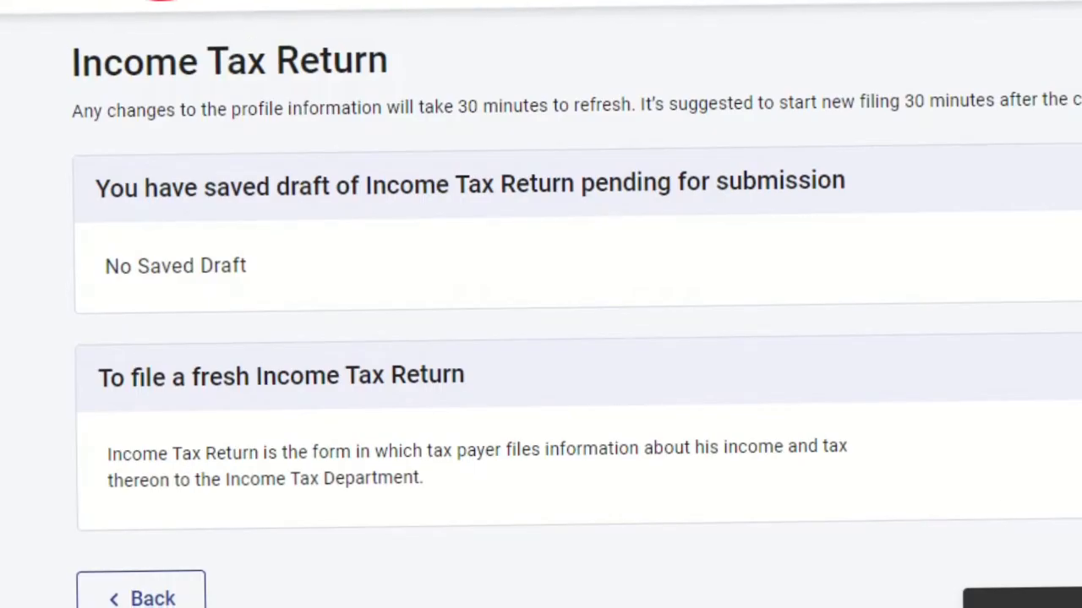
{"action": "left_click", "coordinate": [1074, 458]}
{"action": "left_click", "coordinate": [117, 404]}
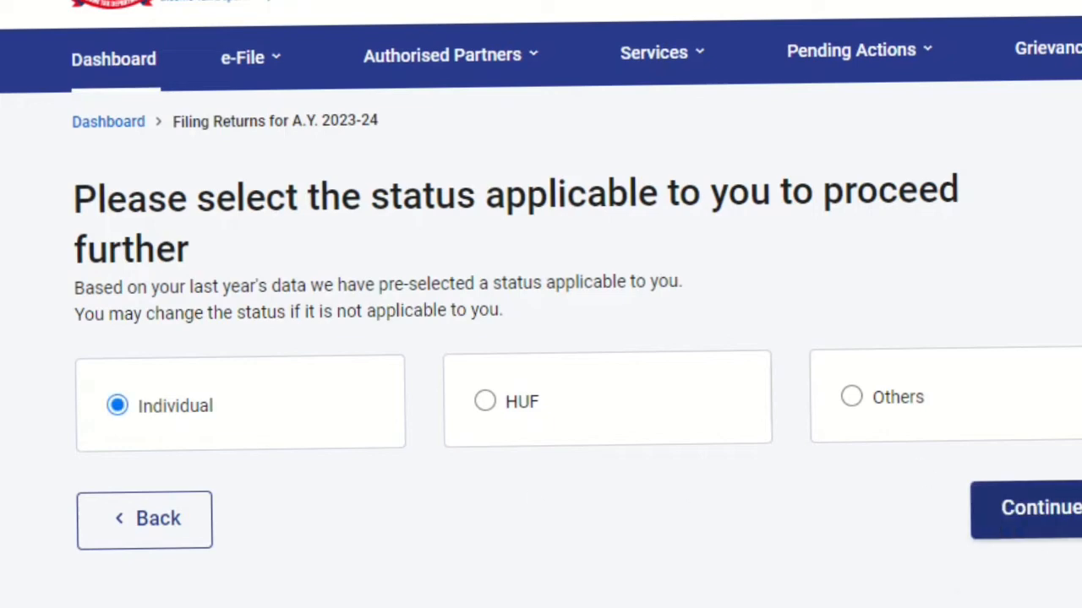
{"action": "left_click", "coordinate": [1027, 509]}
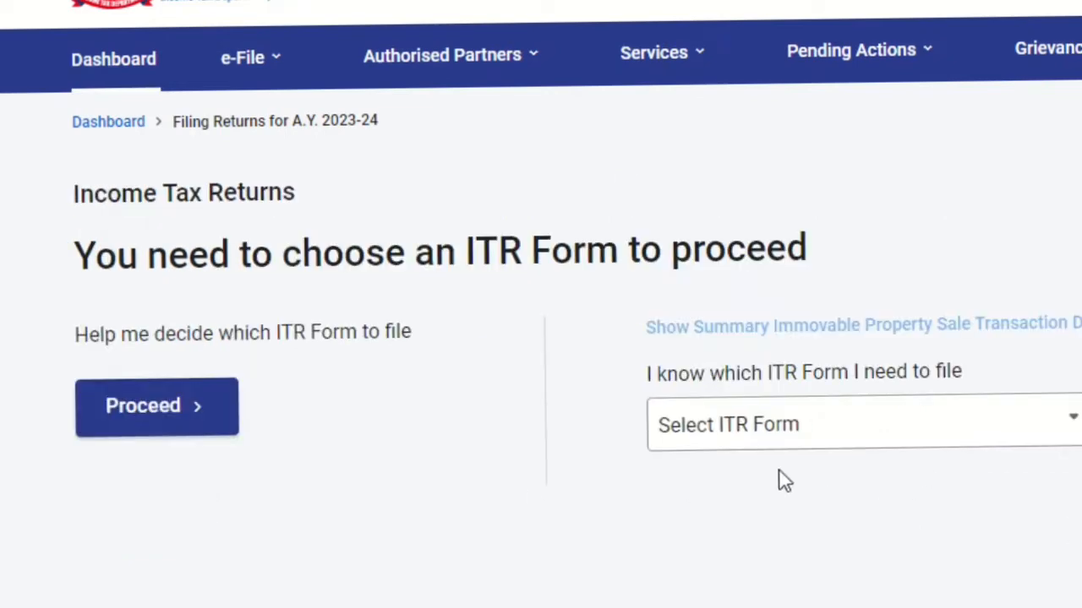
Step: Choose ITR-1 as the form to file and get started with the return
{"action": "left_click", "coordinate": [724, 430]}
{"action": "key", "text": "Down"}
{"action": "key", "text": "Return"}
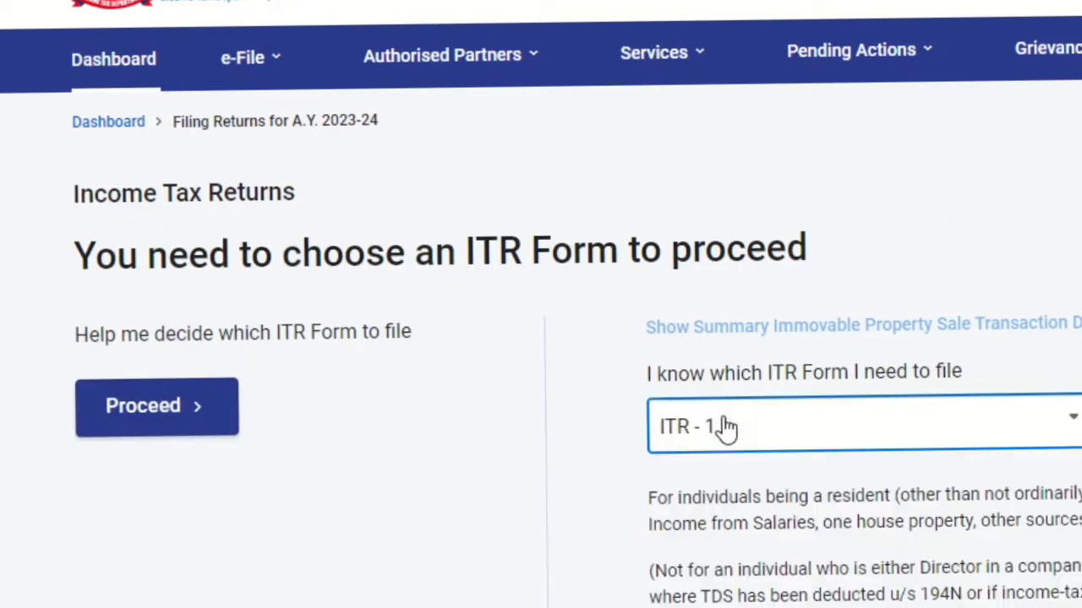
{"action": "scroll", "coordinate": [726, 428], "scroll_direction": "down", "scroll_amount": 1}
{"action": "left_click", "coordinate": [724, 575]}
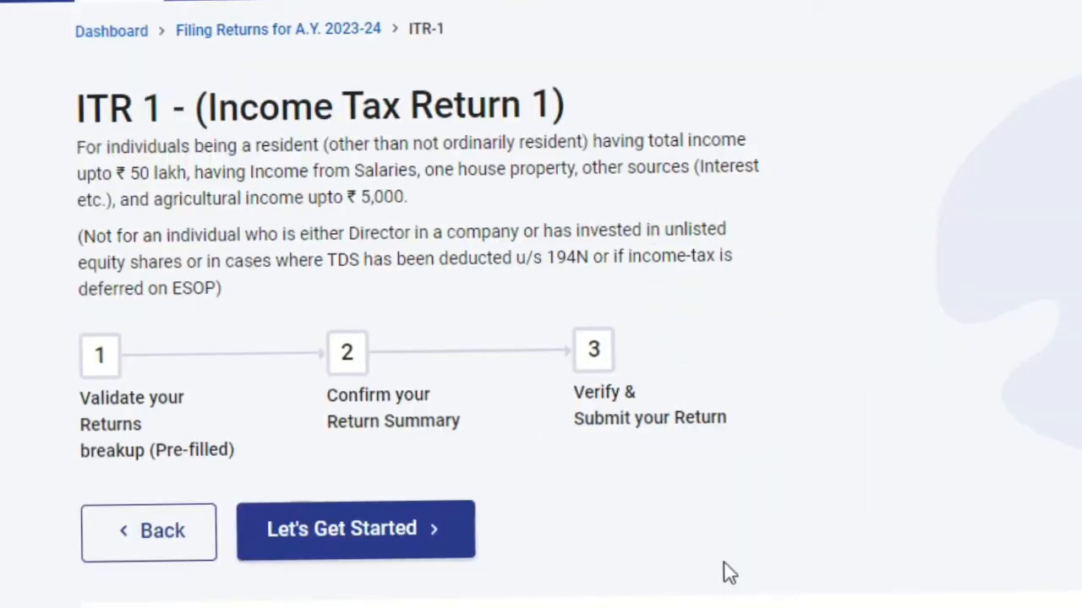
{"action": "left_click", "coordinate": [389, 545]}
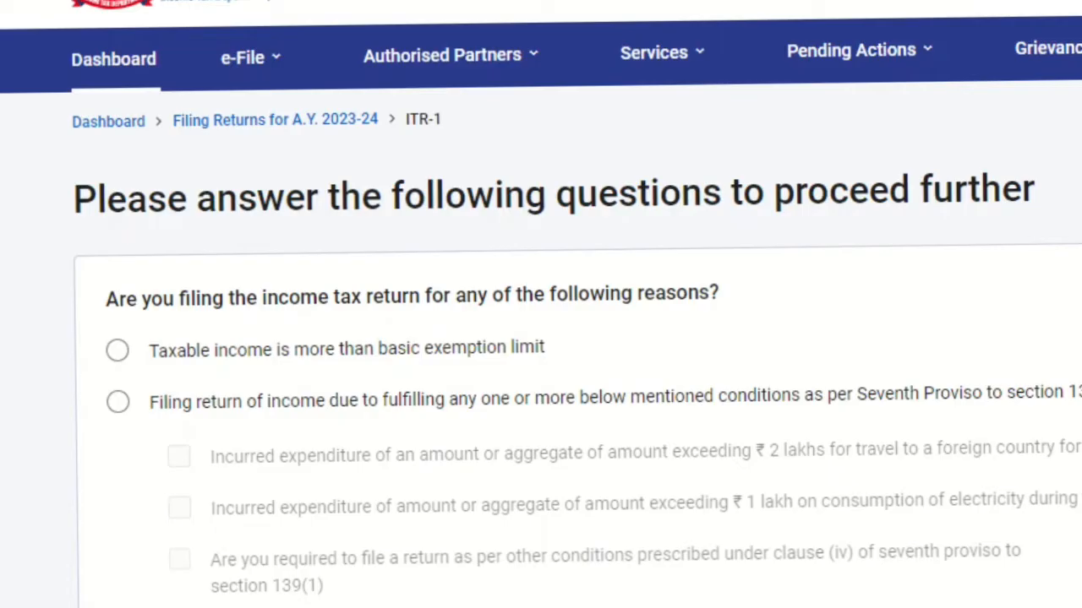
Step: Give "Taxable income is more than basic exemption limit" as the filing reason, continue, and acknowledge the pre-filled return notice
{"action": "scroll", "coordinate": [541, 355], "scroll_direction": "down", "scroll_amount": 2}
{"action": "scroll", "coordinate": [541, 355], "scroll_direction": "up", "scroll_amount": 1}
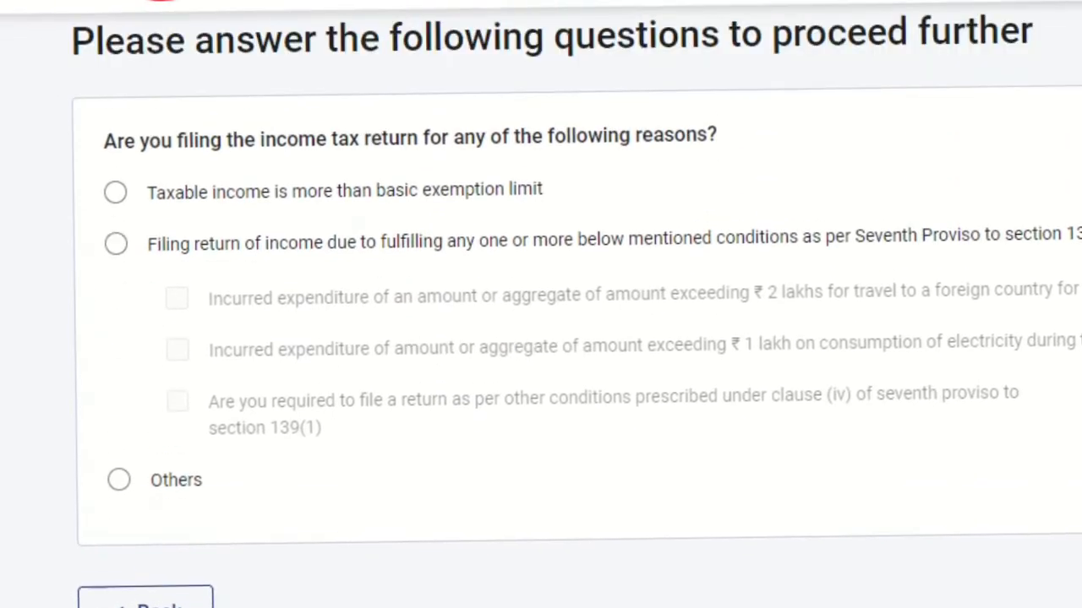
{"action": "scroll", "coordinate": [540, 338], "scroll_direction": "up", "scroll_amount": 1}
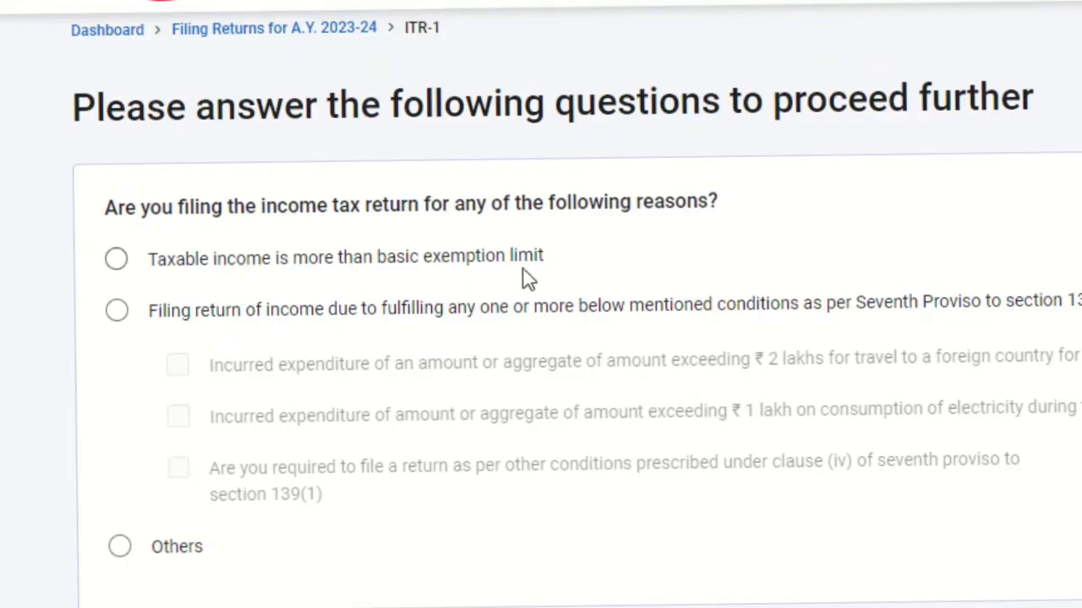
{"action": "left_click", "coordinate": [117, 261]}
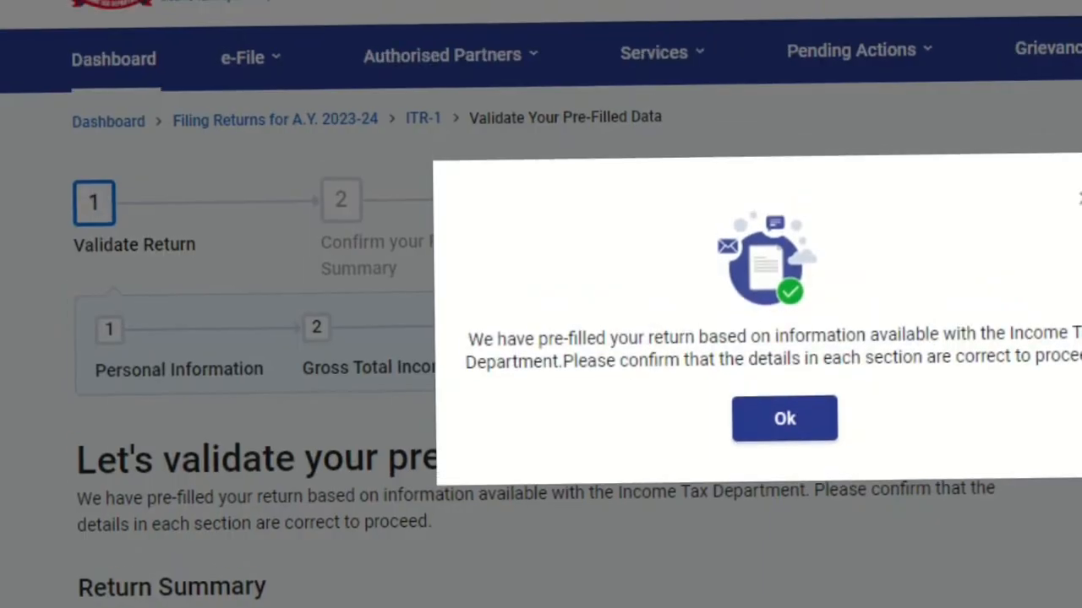
{"action": "left_click", "coordinate": [763, 434]}
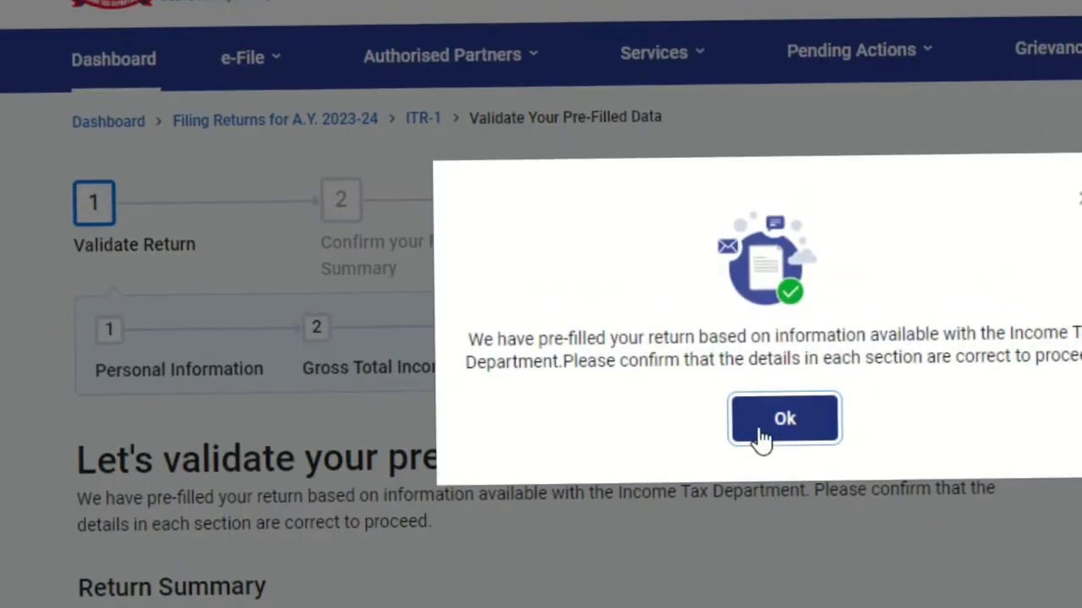
Step: Look through the sections of the return summary and open Personal Information
{"action": "scroll", "coordinate": [541, 338], "scroll_direction": "down", "scroll_amount": 8}
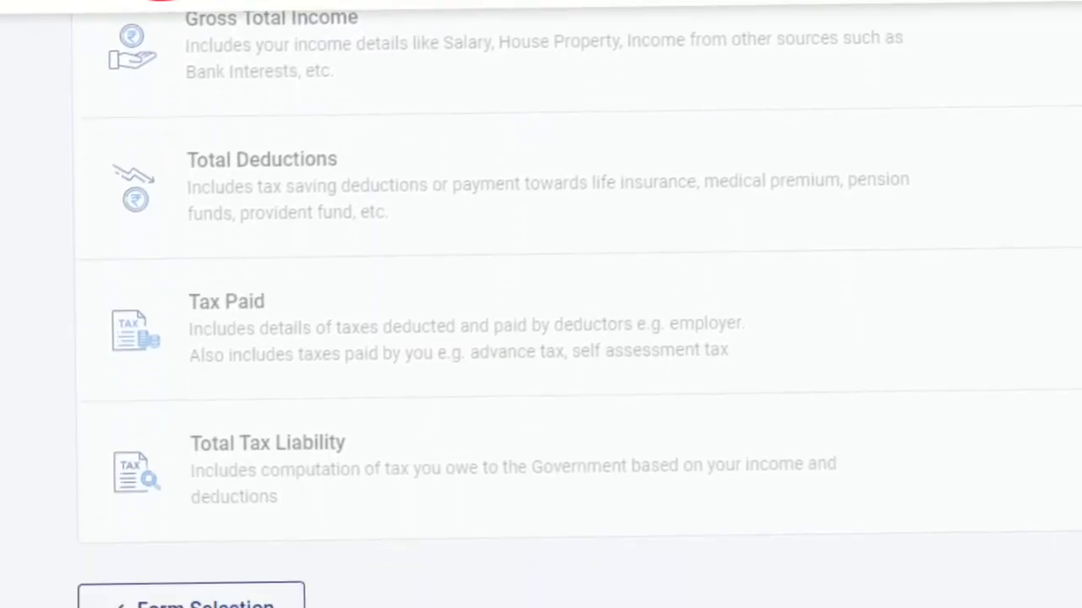
{"action": "scroll", "coordinate": [541, 338], "scroll_direction": "up", "scroll_amount": 3}
{"action": "scroll", "coordinate": [541, 338], "scroll_direction": "down", "scroll_amount": 3}
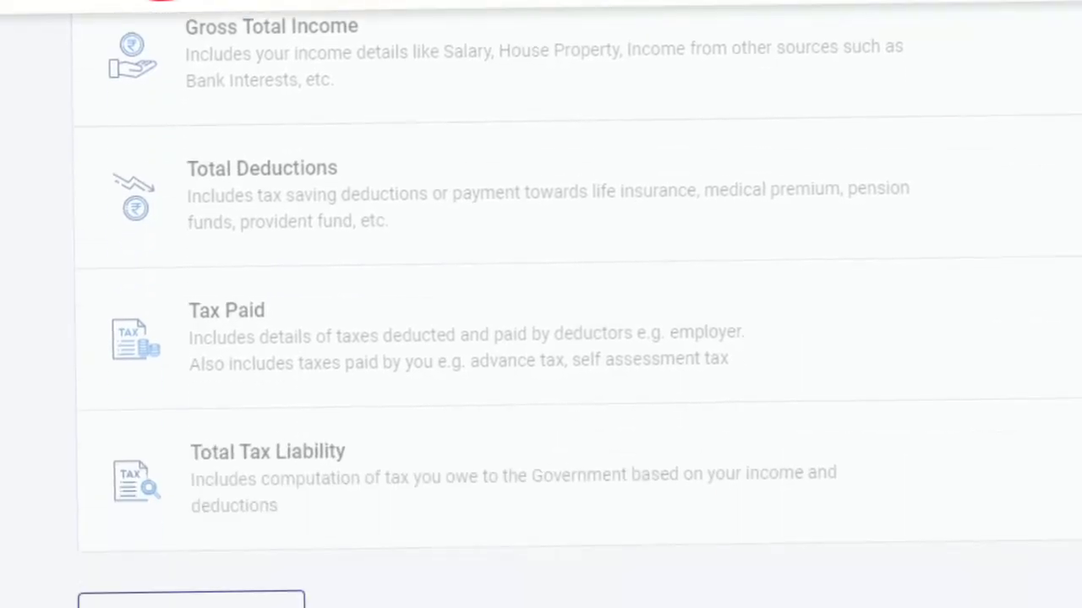
{"action": "scroll", "coordinate": [540, 338], "scroll_direction": "up", "scroll_amount": 5}
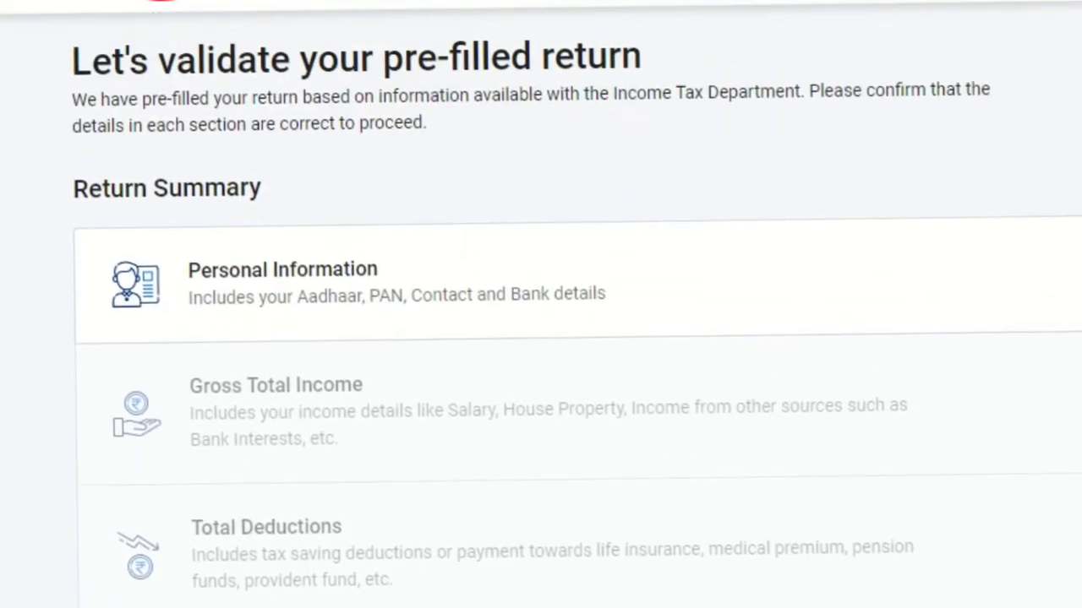
{"action": "scroll", "coordinate": [541, 338], "scroll_direction": "up", "scroll_amount": 2}
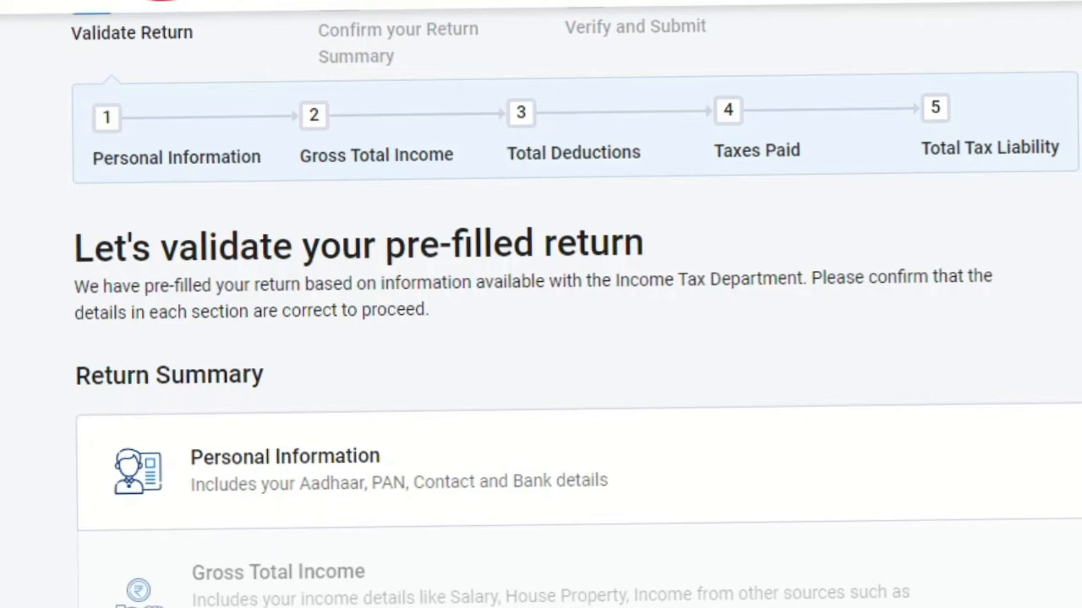
{"action": "left_click", "coordinate": [326, 464]}
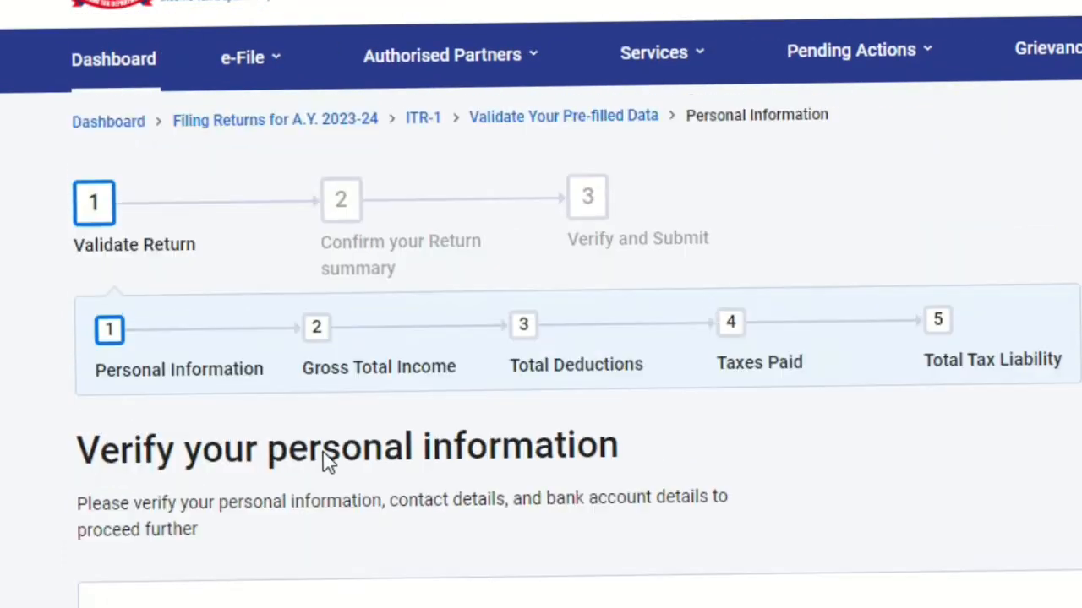
Step: Set the nature of employment to Others in the personal information
{"action": "scroll", "coordinate": [328, 463], "scroll_direction": "down", "scroll_amount": 8}
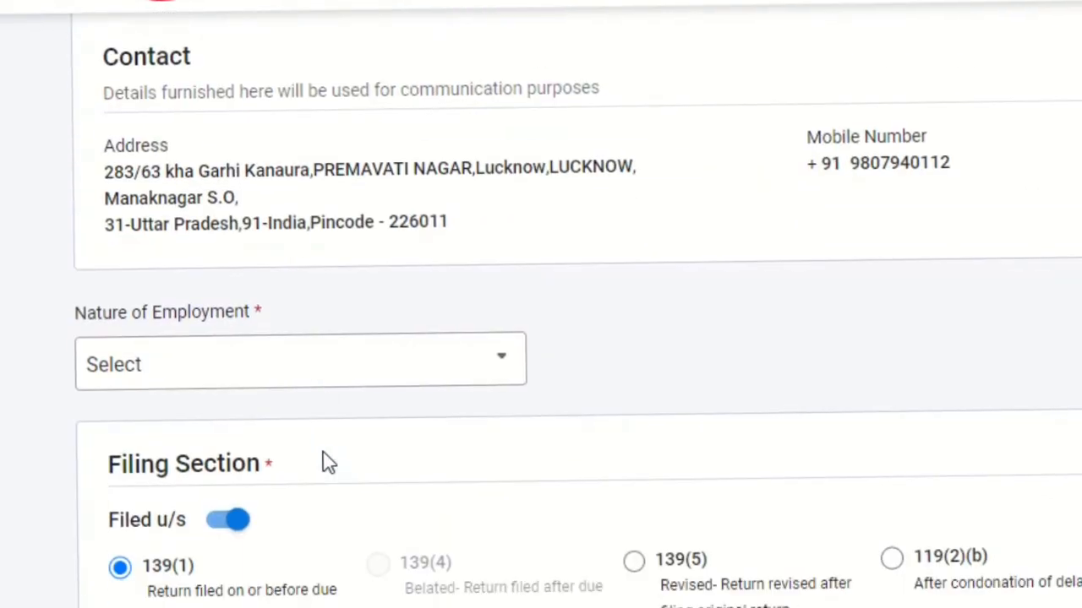
{"action": "scroll", "coordinate": [327, 463], "scroll_direction": "down", "scroll_amount": 5}
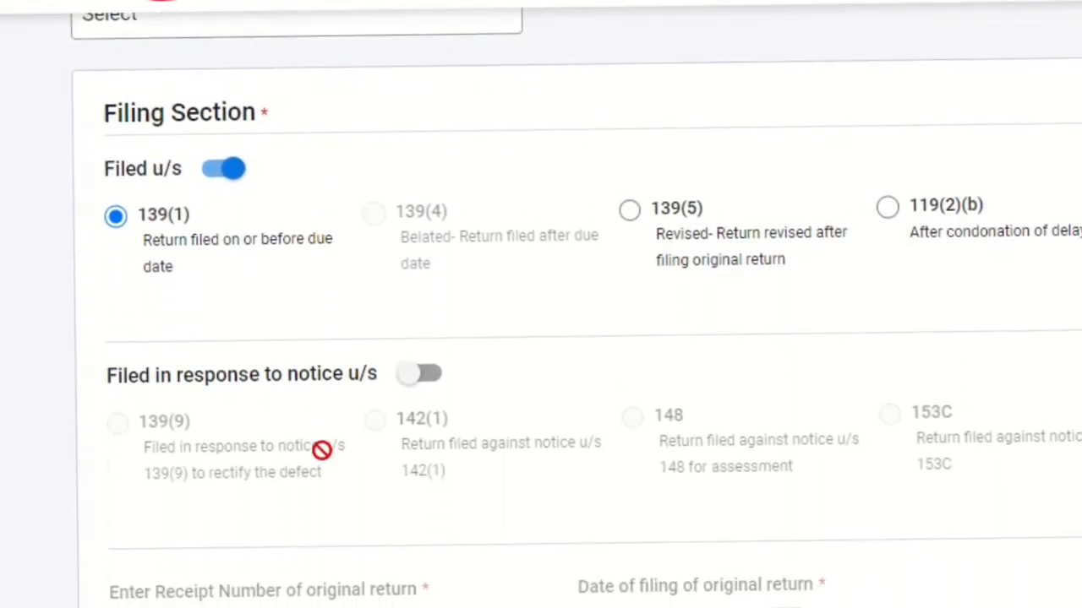
{"action": "scroll", "coordinate": [324, 452], "scroll_direction": "up", "scroll_amount": 1}
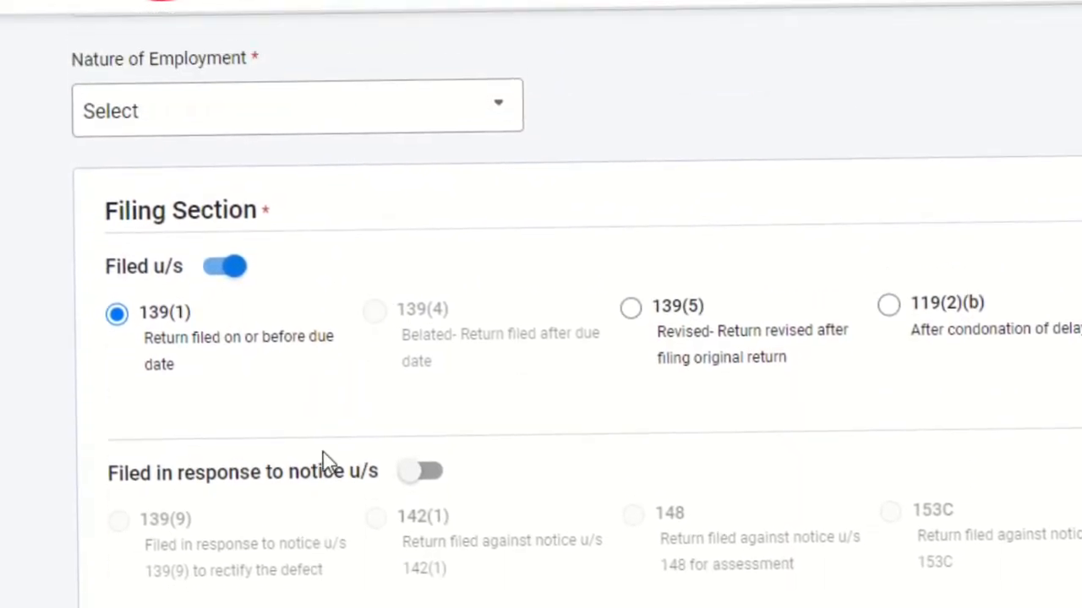
{"action": "left_click", "coordinate": [237, 123]}
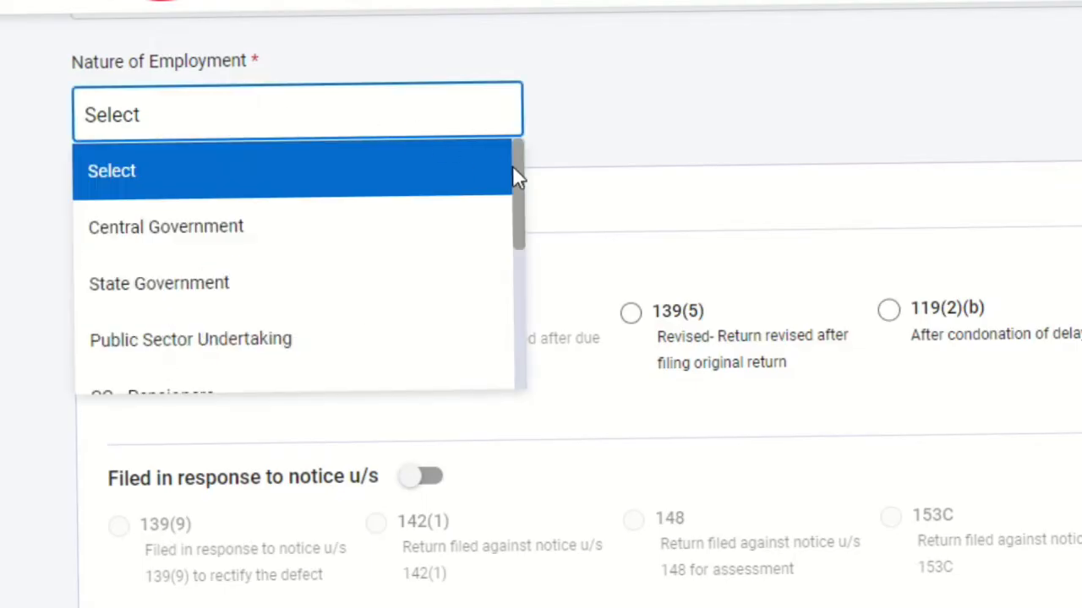
{"action": "left_click_drag", "start_coordinate": [518, 178], "coordinate": [521, 309]}
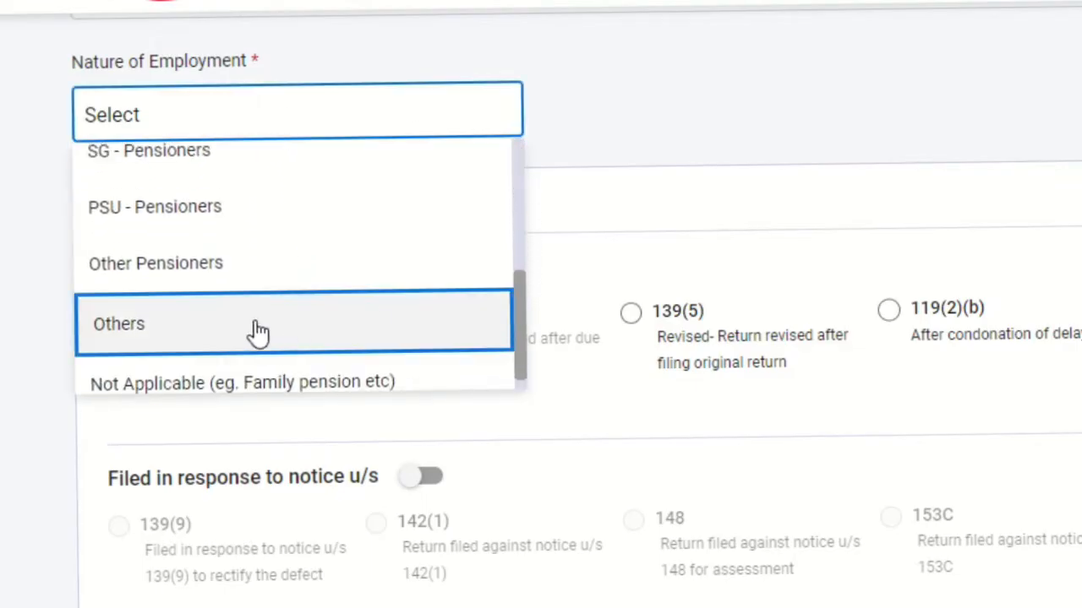
{"action": "left_click", "coordinate": [203, 331]}
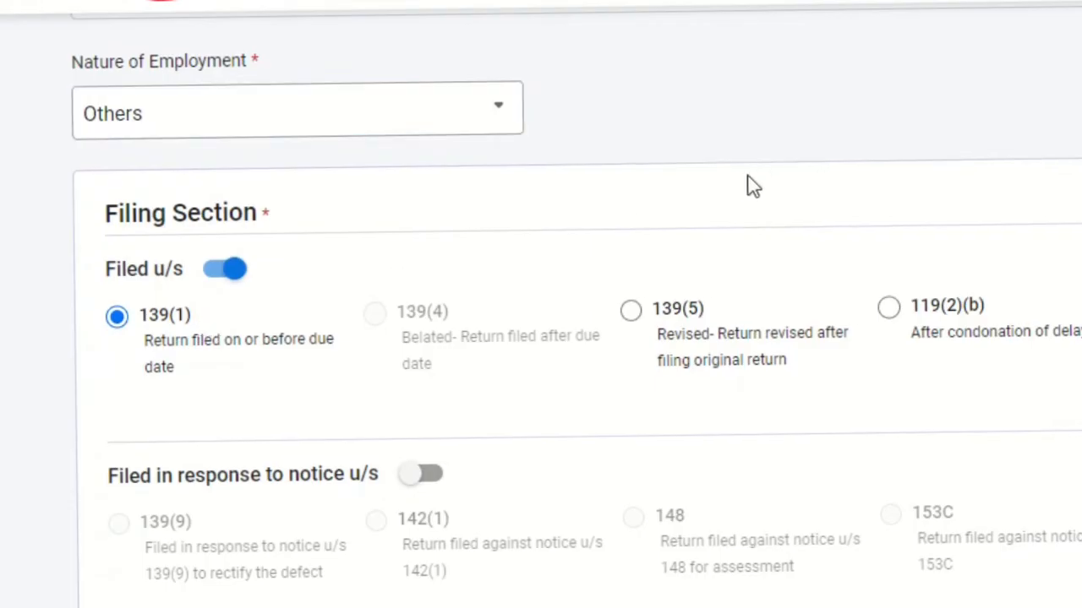
Step: Keep the filing section at 139(1) and answer No to opting for the new tax regime u/s 115BAC
{"action": "scroll", "coordinate": [751, 184], "scroll_direction": "down", "scroll_amount": 3}
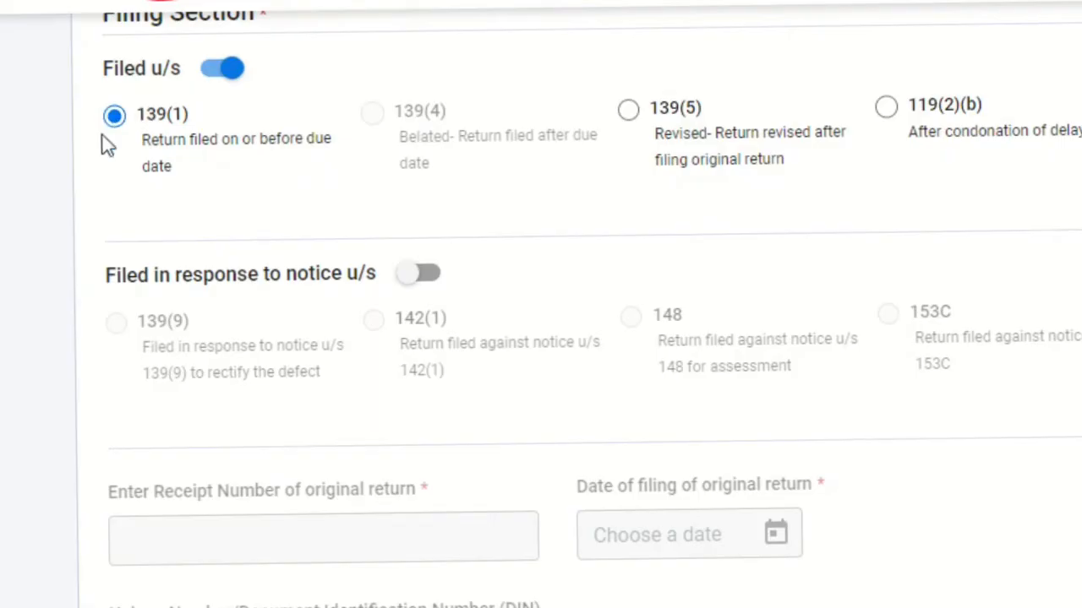
{"action": "scroll", "coordinate": [262, 196], "scroll_direction": "down", "scroll_amount": 5}
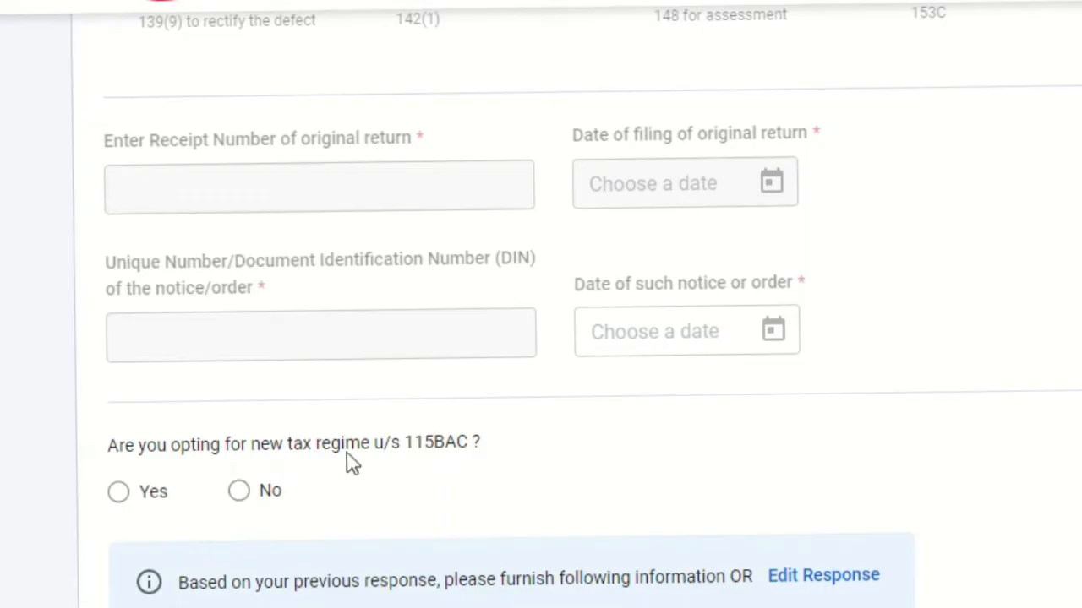
{"action": "left_click", "coordinate": [239, 492]}
{"action": "key", "text": "Down"}
{"action": "key", "text": "Down"}
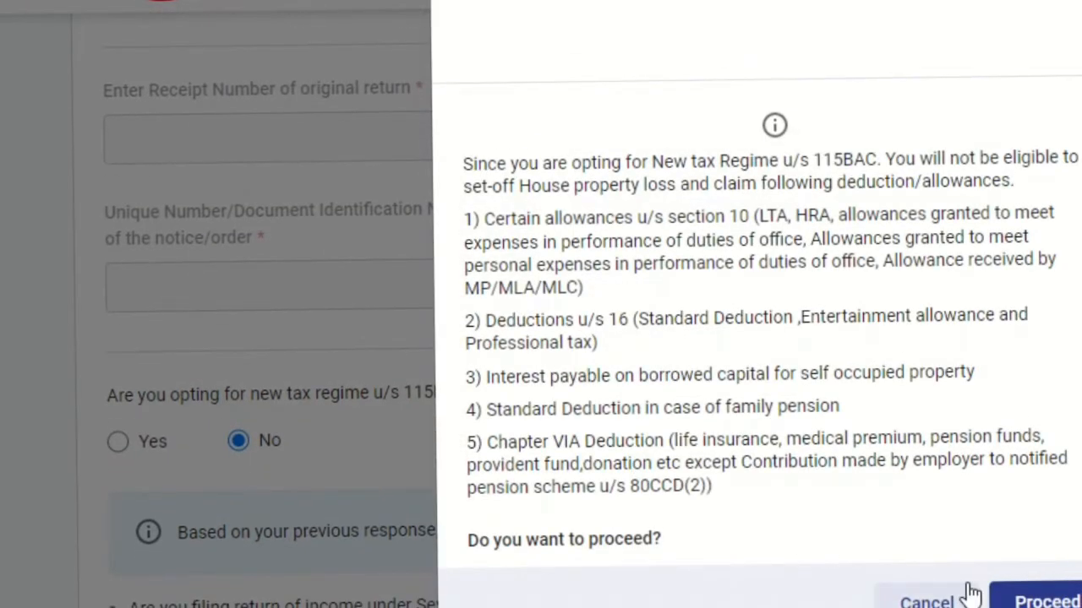
{"action": "left_click", "coordinate": [1006, 602]}
{"action": "scroll", "coordinate": [716, 439], "scroll_direction": "down", "scroll_amount": 3}
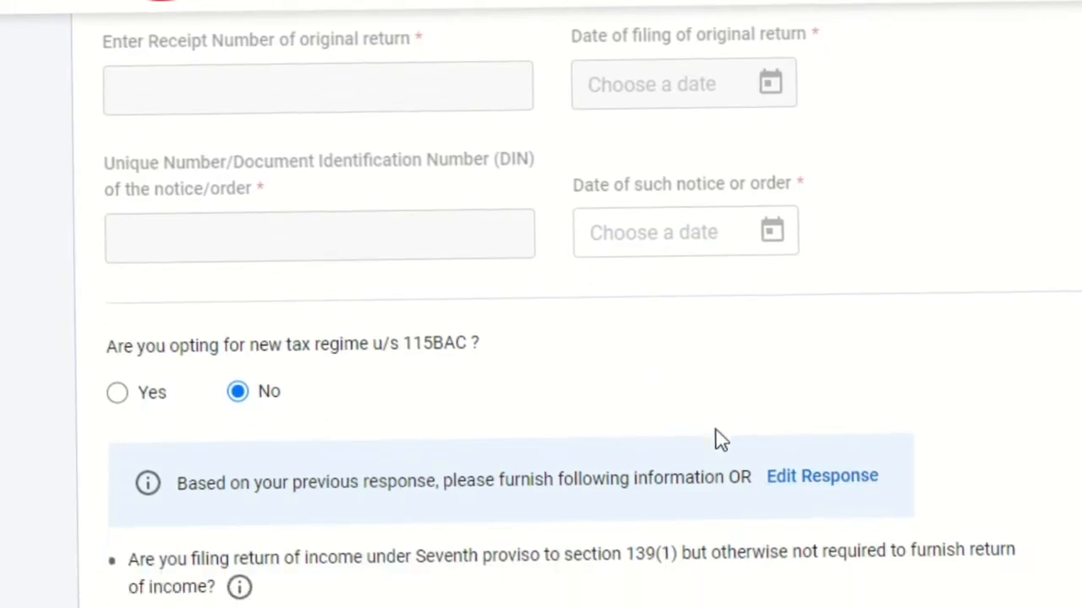
Step: Review the bank accounts selected for refund and confirm the Personal Information section
{"action": "scroll", "coordinate": [716, 439], "scroll_direction": "down", "scroll_amount": 5}
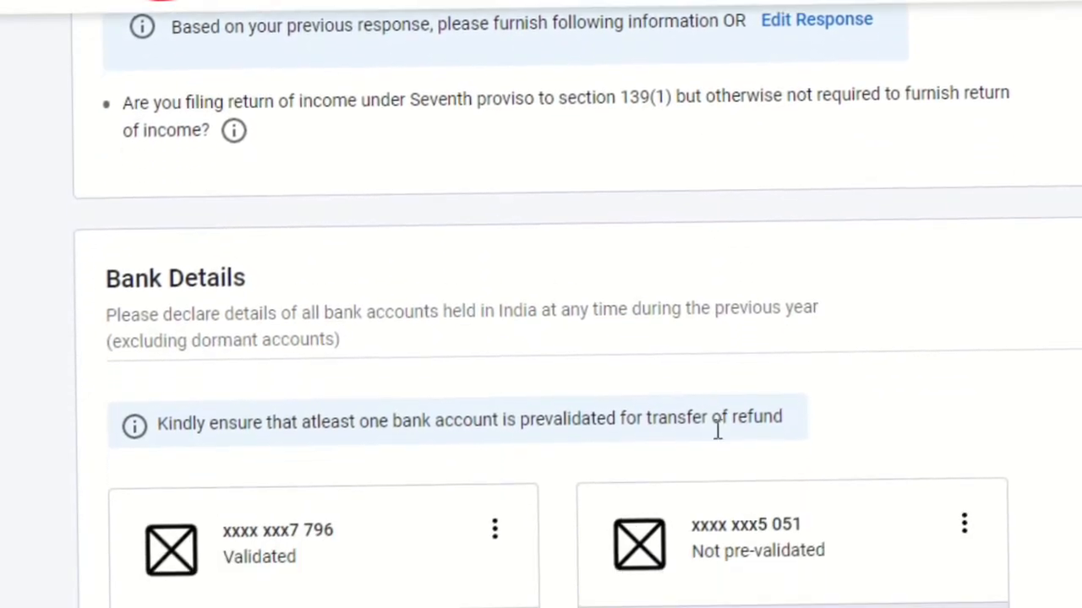
{"action": "scroll", "coordinate": [717, 439], "scroll_direction": "down", "scroll_amount": 3}
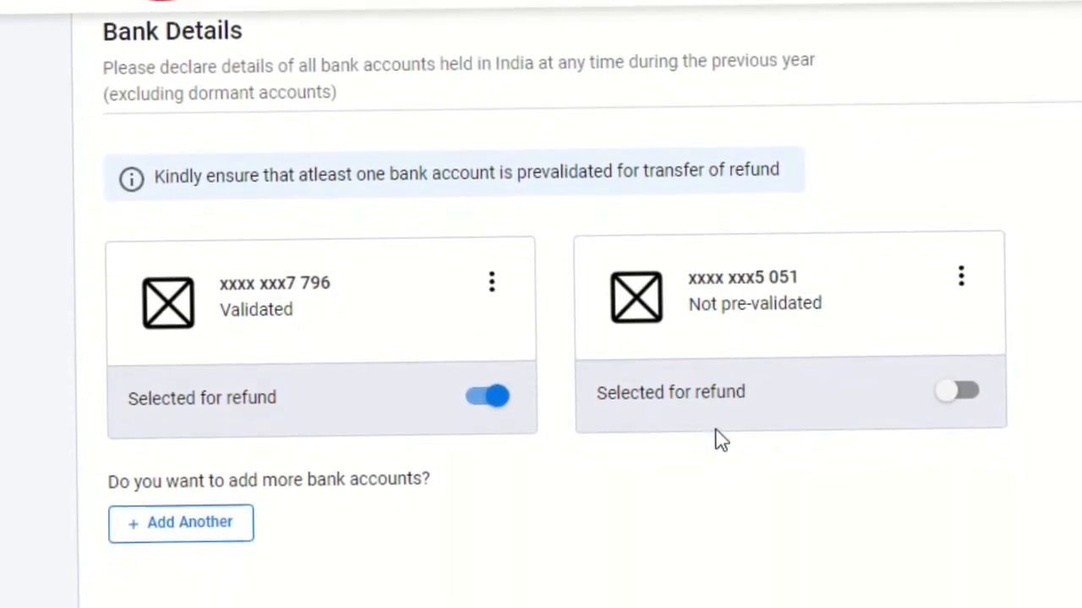
{"action": "scroll", "coordinate": [716, 440], "scroll_direction": "down", "scroll_amount": 5}
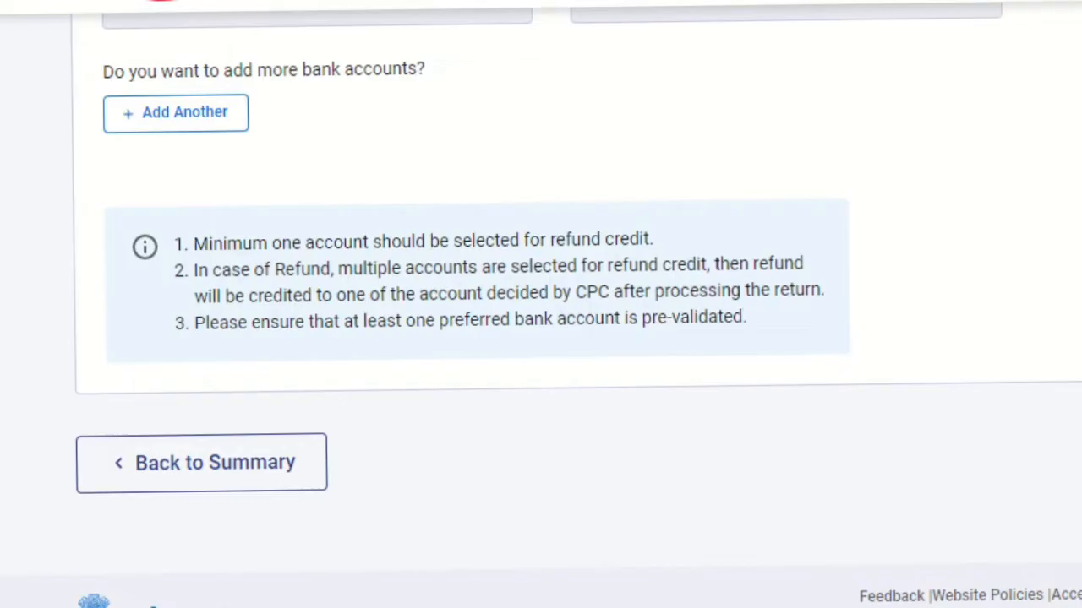
{"action": "scroll", "coordinate": [541, 338], "scroll_direction": "down", "scroll_amount": 3}
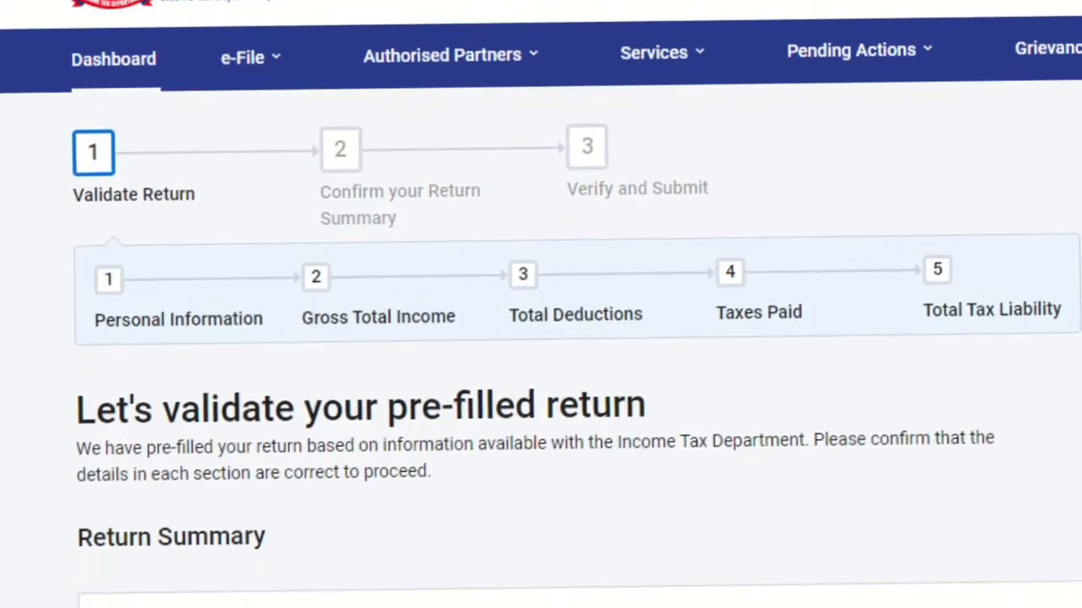
Step: Open the Gross Total Income section from the return summary
{"action": "scroll", "coordinate": [541, 338], "scroll_direction": "down", "scroll_amount": 1}
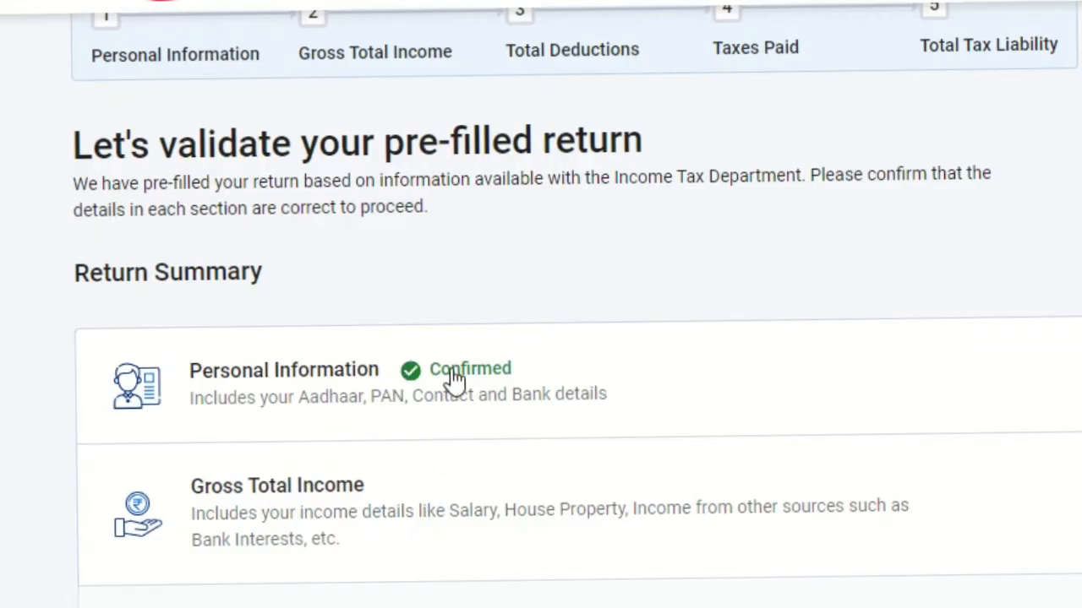
{"action": "scroll", "coordinate": [541, 338], "scroll_direction": "down", "scroll_amount": 4}
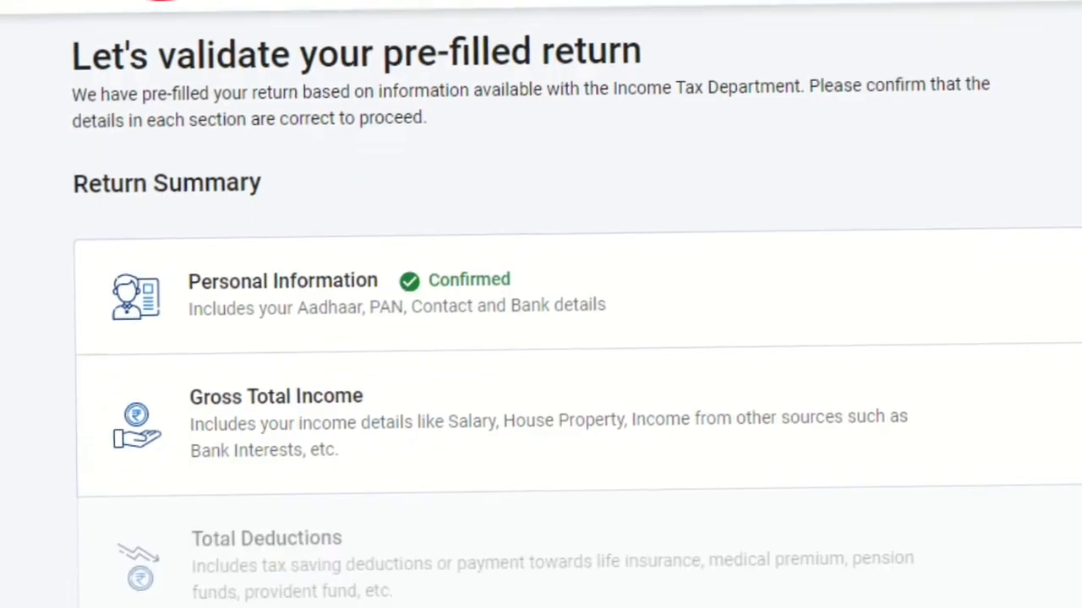
{"action": "scroll", "coordinate": [540, 338], "scroll_direction": "down", "scroll_amount": 2}
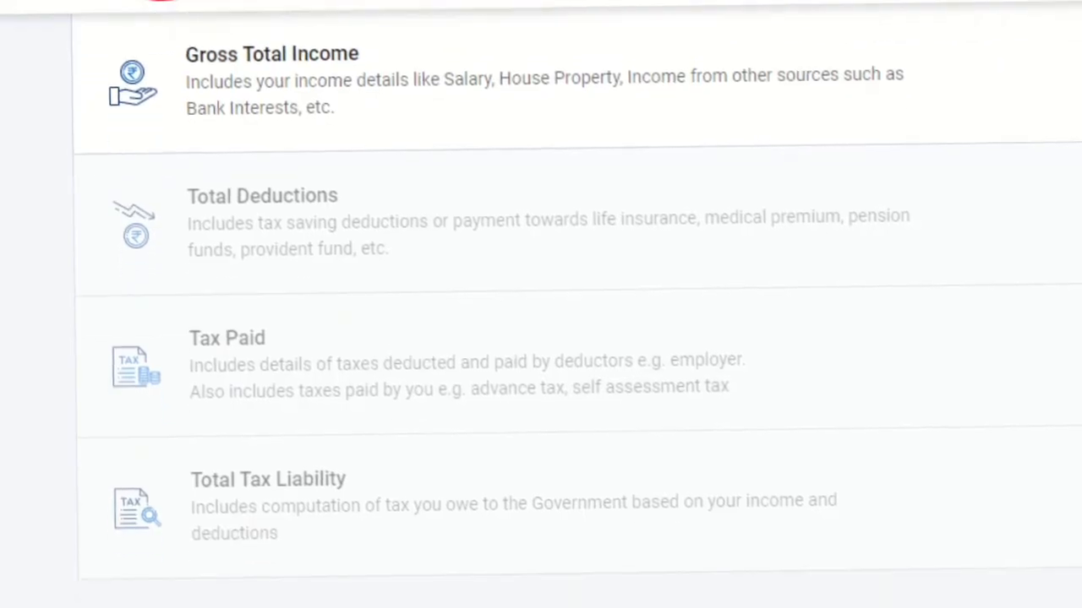
{"action": "scroll", "coordinate": [541, 338], "scroll_direction": "up", "scroll_amount": 5}
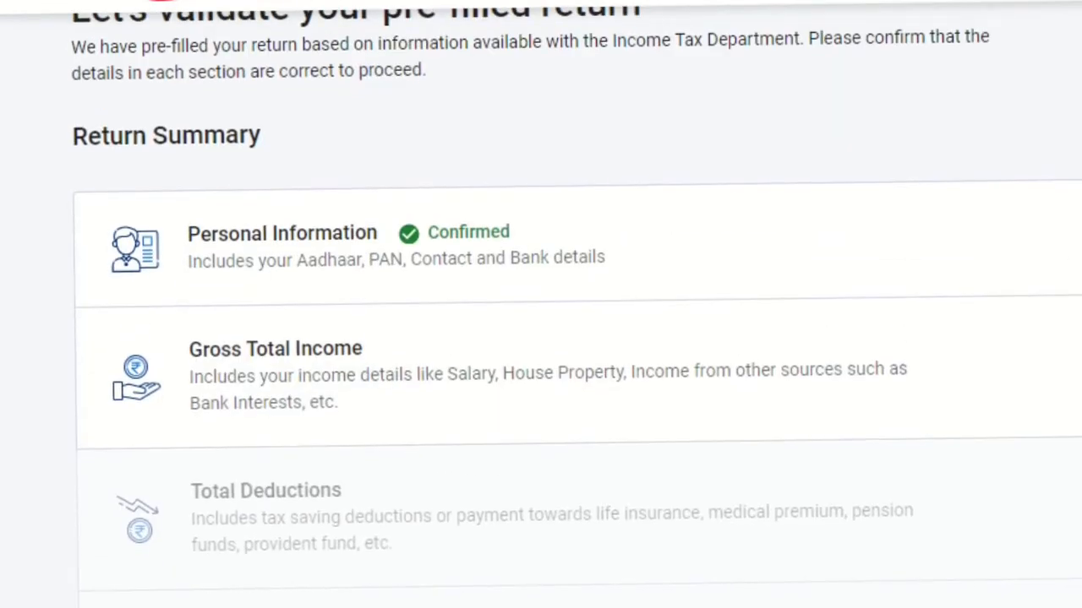
{"action": "left_click", "coordinate": [310, 361]}
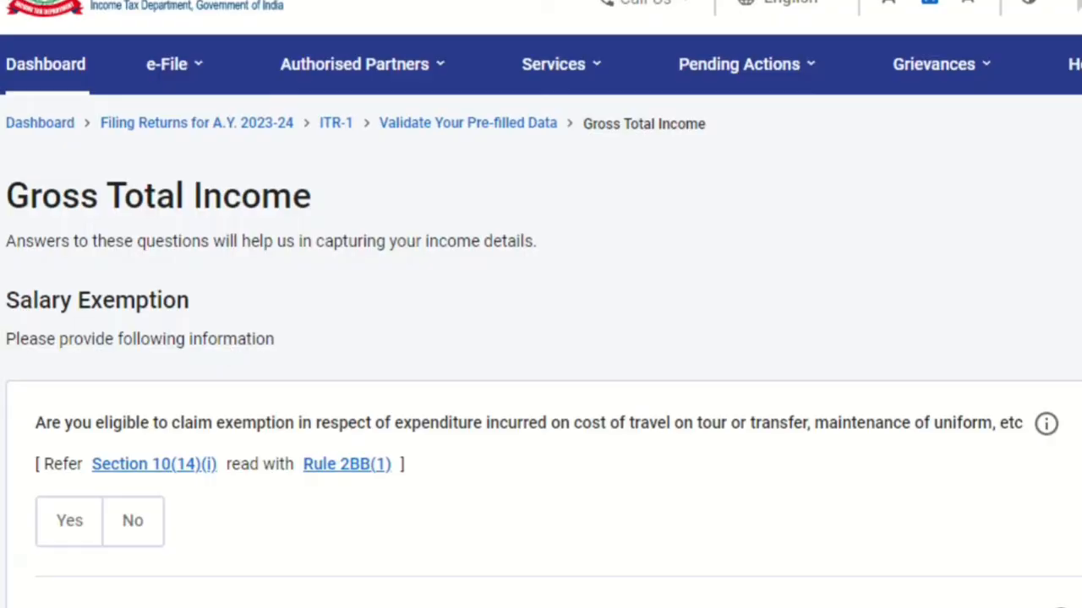
Step: Review the salary exemption questions and skip them without answering, confirming the skip
{"action": "scroll", "coordinate": [541, 338], "scroll_direction": "down", "scroll_amount": 9}
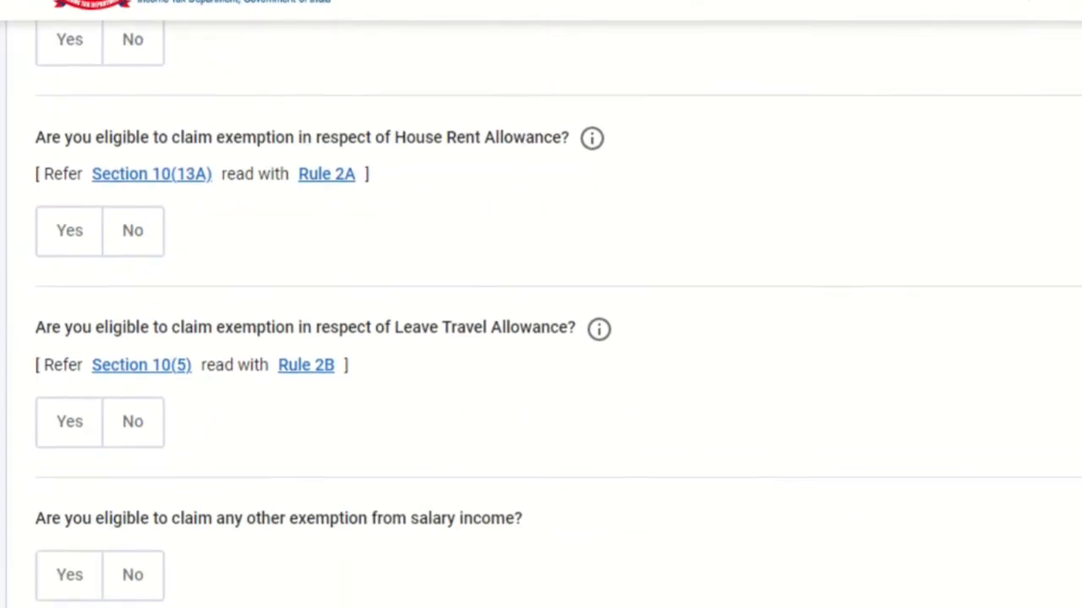
{"action": "scroll", "coordinate": [541, 338], "scroll_direction": "up", "scroll_amount": 7}
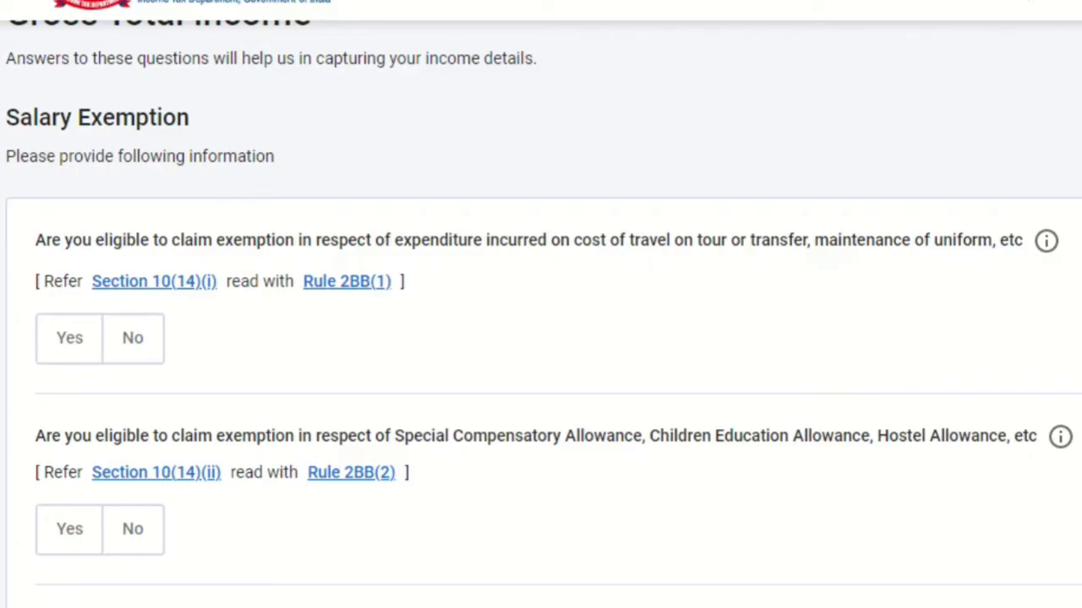
{"action": "scroll", "coordinate": [796, 405], "scroll_direction": "down", "scroll_amount": 3}
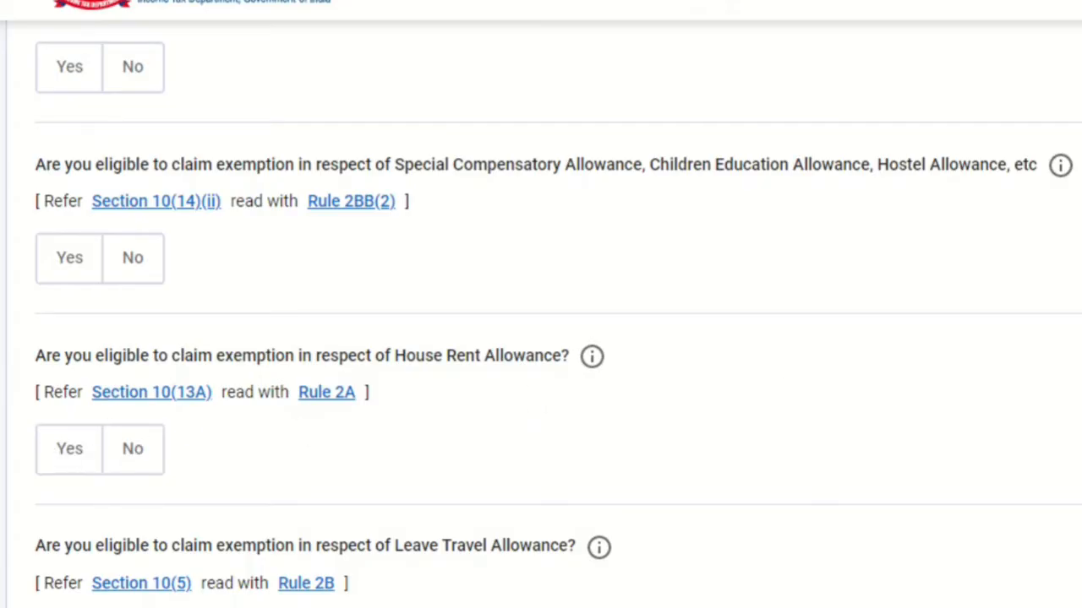
{"action": "scroll", "coordinate": [543, 315], "scroll_direction": "down", "scroll_amount": 3}
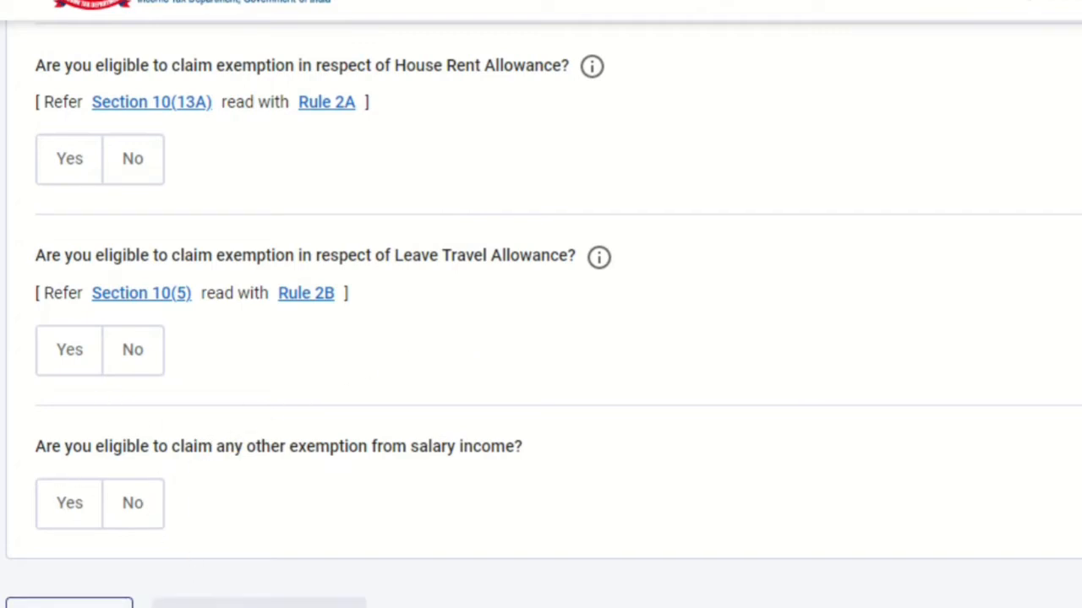
{"action": "left_click", "coordinate": [258, 604]}
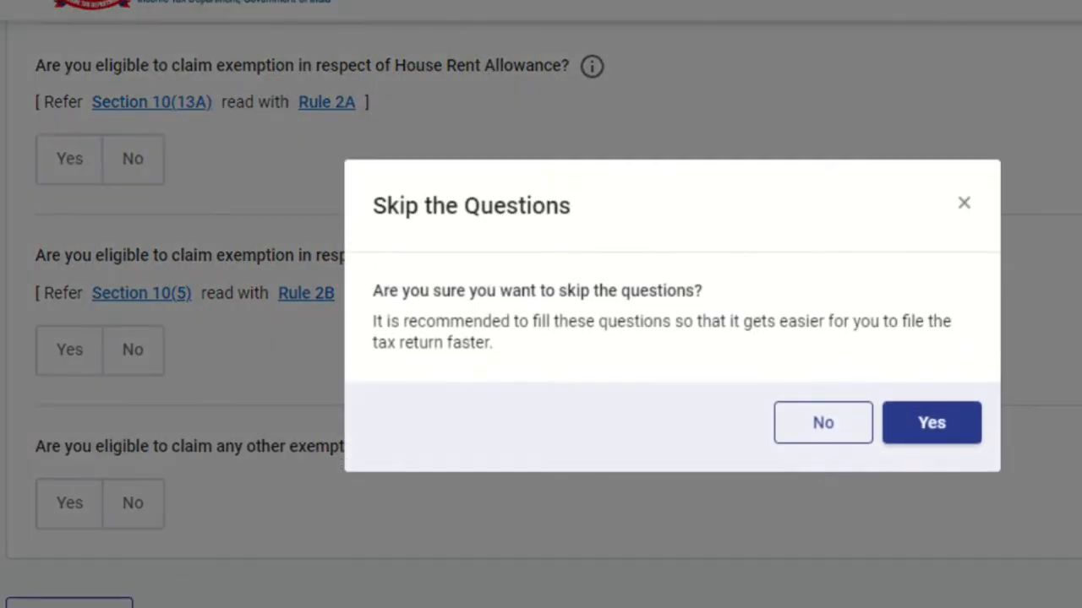
{"action": "left_click", "coordinate": [973, 411]}
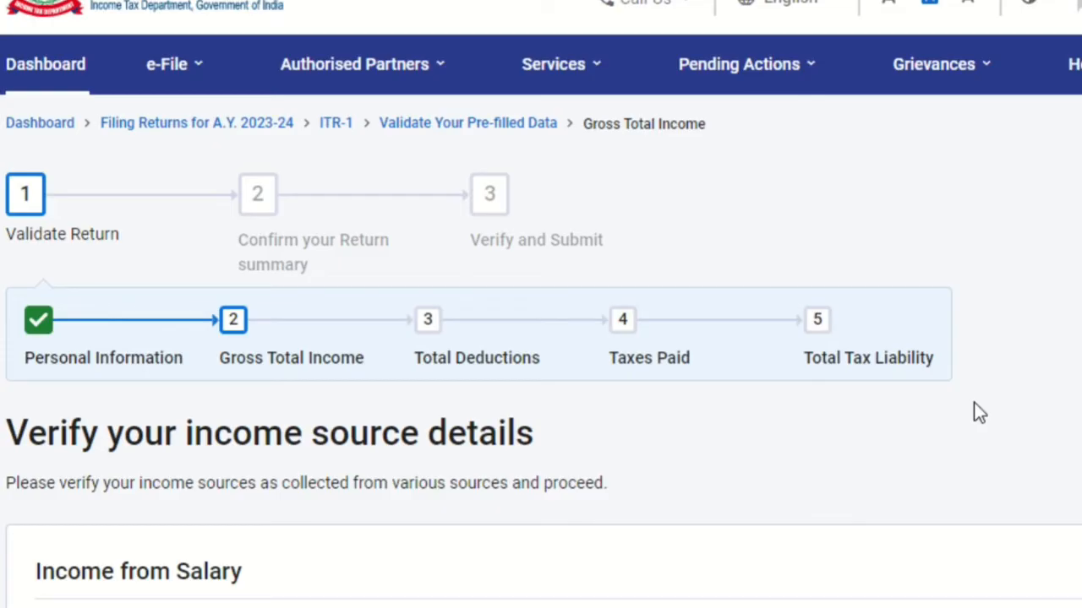
Step: Look over the income source details and open Income from Salary for editing
{"action": "scroll", "coordinate": [974, 404], "scroll_direction": "down", "scroll_amount": 5}
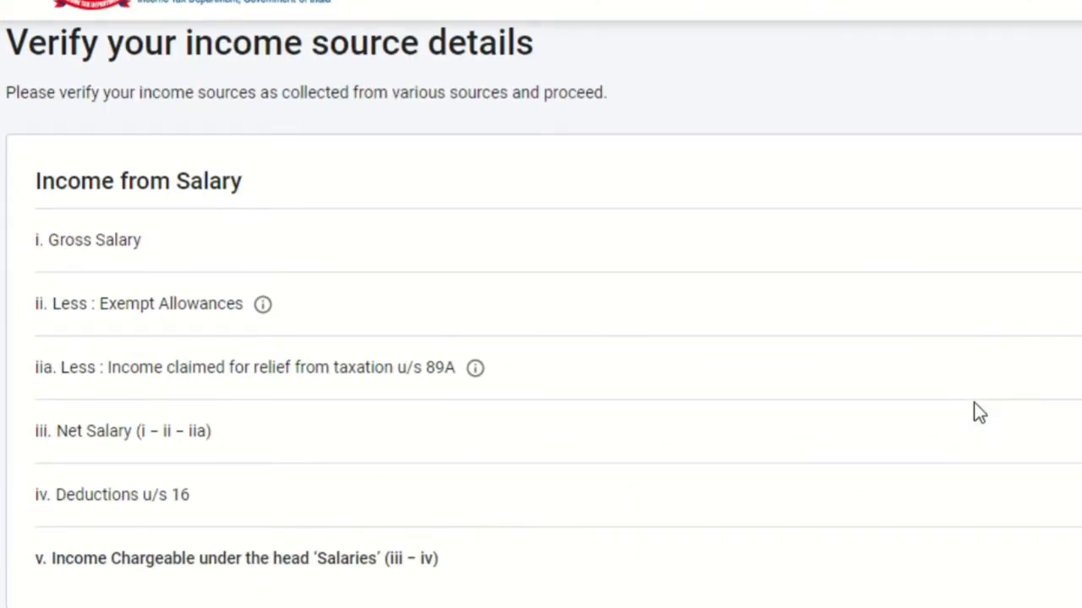
{"action": "scroll", "coordinate": [974, 412], "scroll_direction": "down", "scroll_amount": 5}
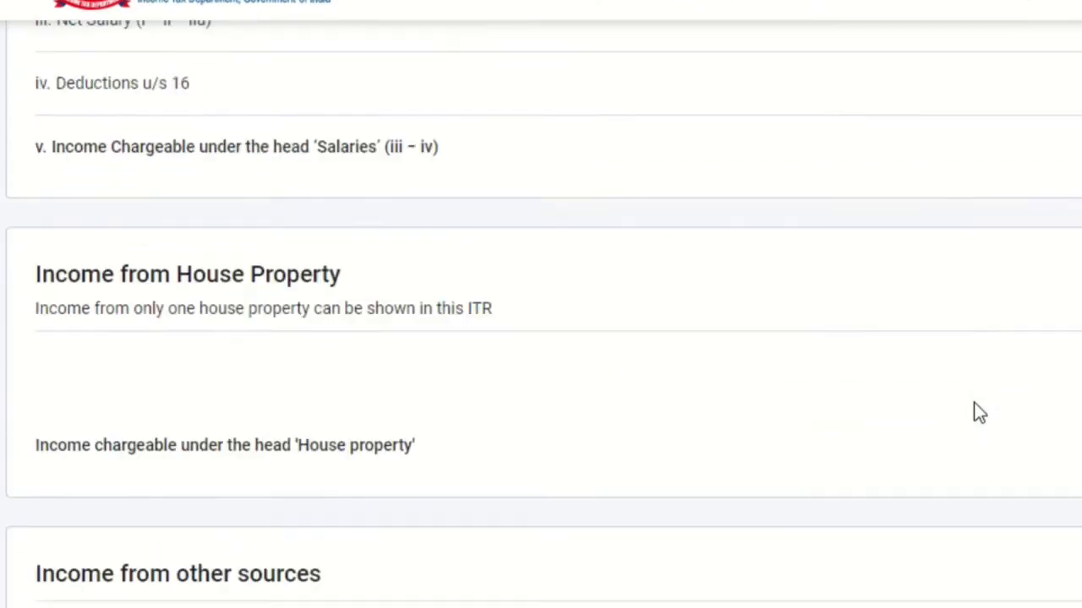
{"action": "scroll", "coordinate": [978, 412], "scroll_direction": "down", "scroll_amount": 5}
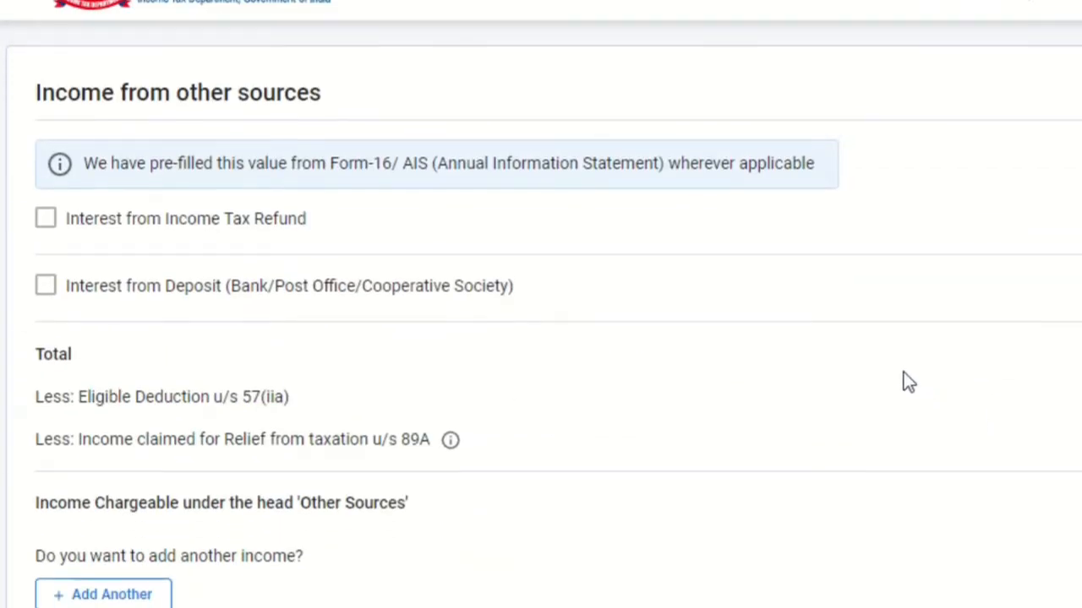
{"action": "scroll", "coordinate": [903, 373], "scroll_direction": "up", "scroll_amount": 10}
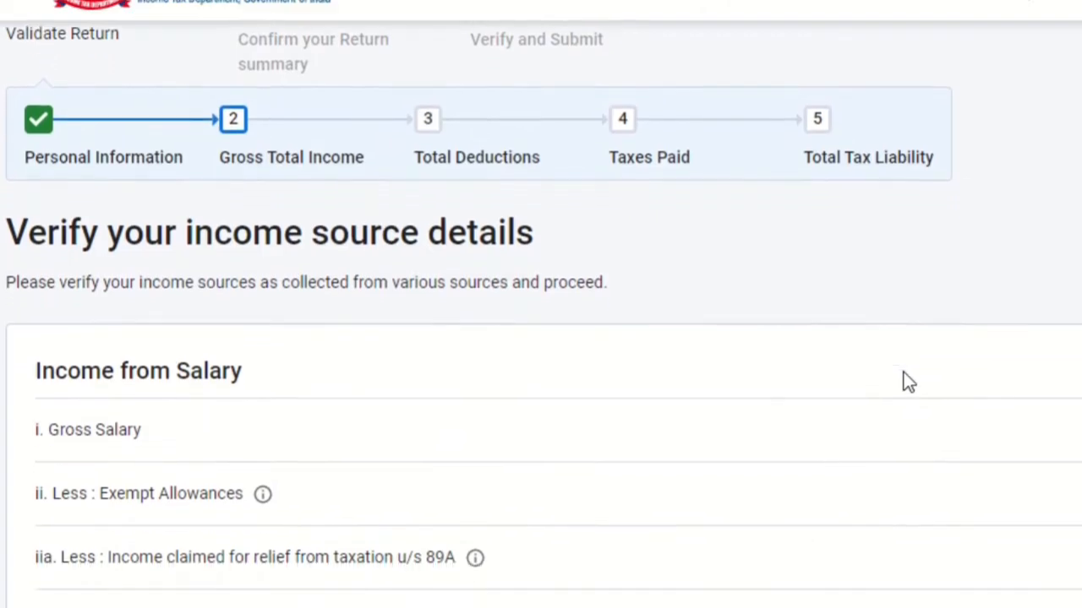
{"action": "scroll", "coordinate": [903, 372], "scroll_direction": "down", "scroll_amount": 1}
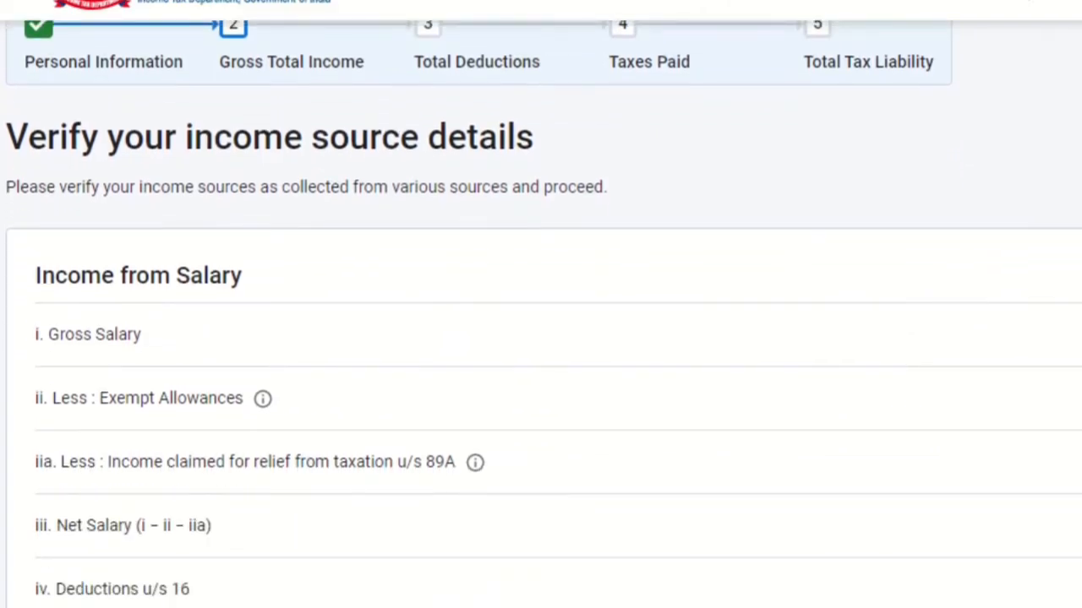
{"action": "left_click", "coordinate": [1073, 275]}
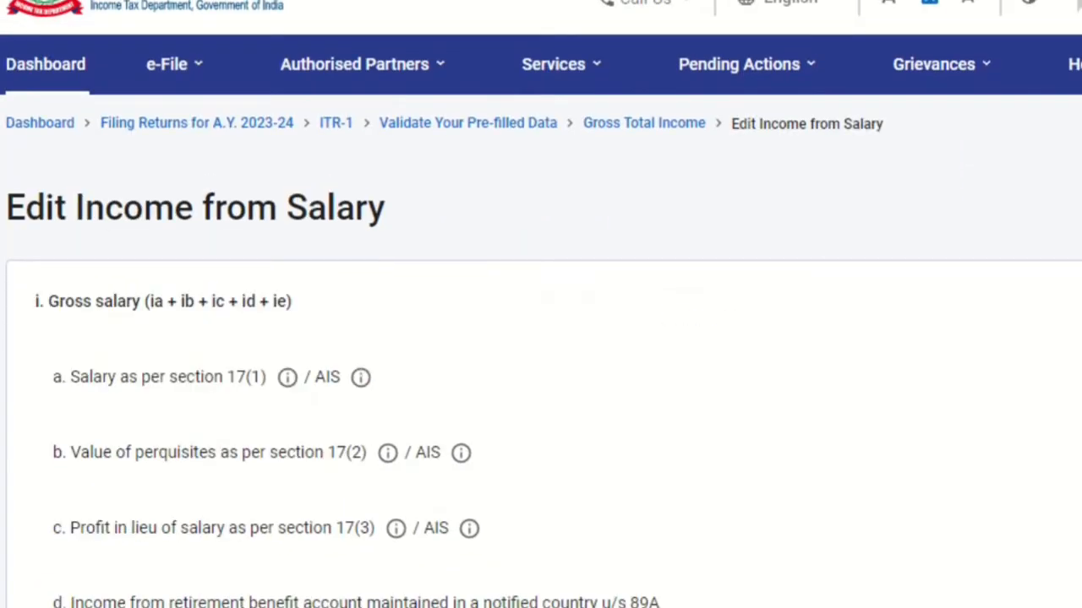
Step: Enter 6,50,000 as the salary as per section 17(1)
{"action": "scroll", "coordinate": [541, 355], "scroll_direction": "down", "scroll_amount": 1}
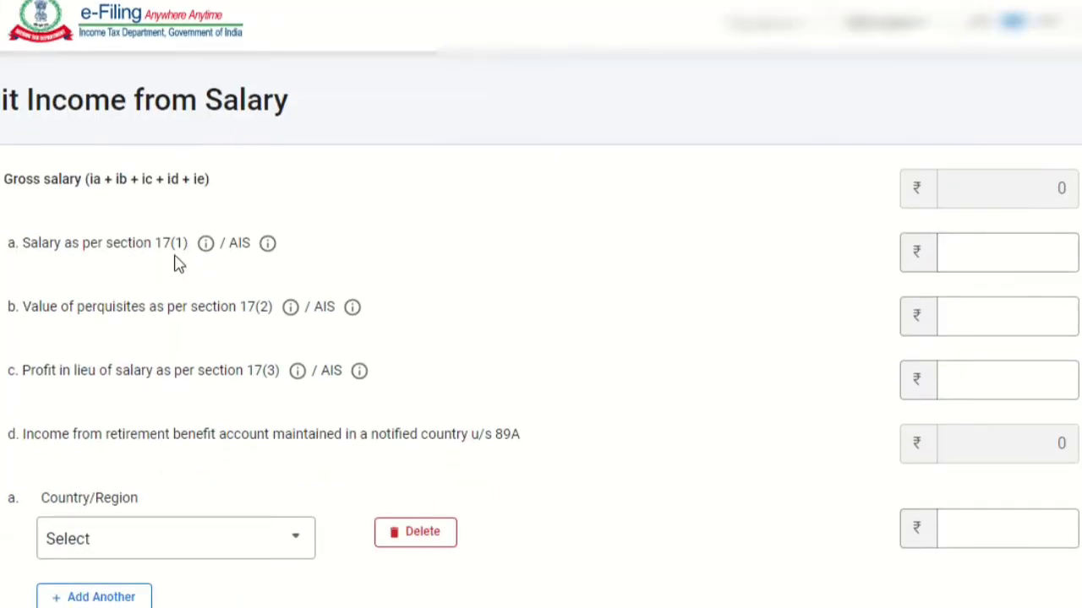
{"action": "left_click", "coordinate": [1003, 243]}
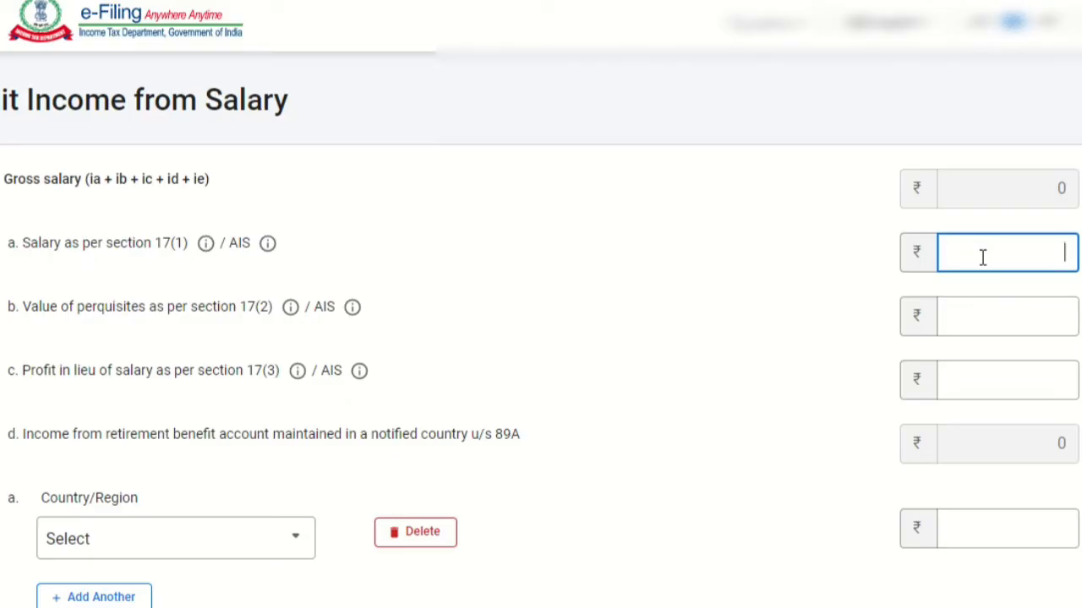
{"action": "type", "text": "650000"}
{"action": "left_click", "coordinate": [766, 255]}
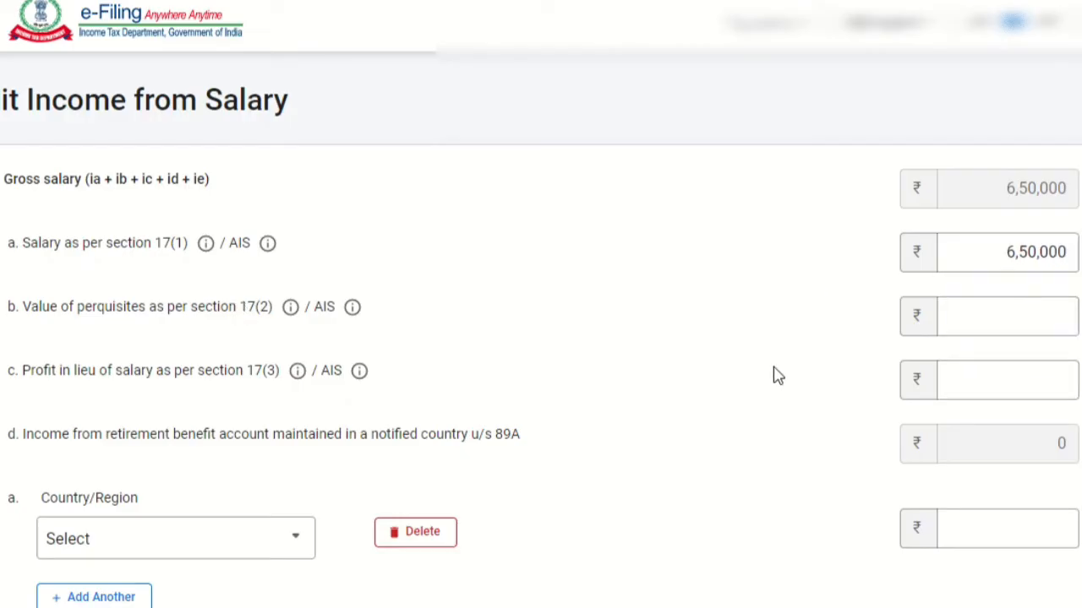
Step: Delete the empty country/region entry for retirement benefit account income u/s 89A and confirm the deletion
{"action": "scroll", "coordinate": [777, 376], "scroll_direction": "down", "scroll_amount": 3}
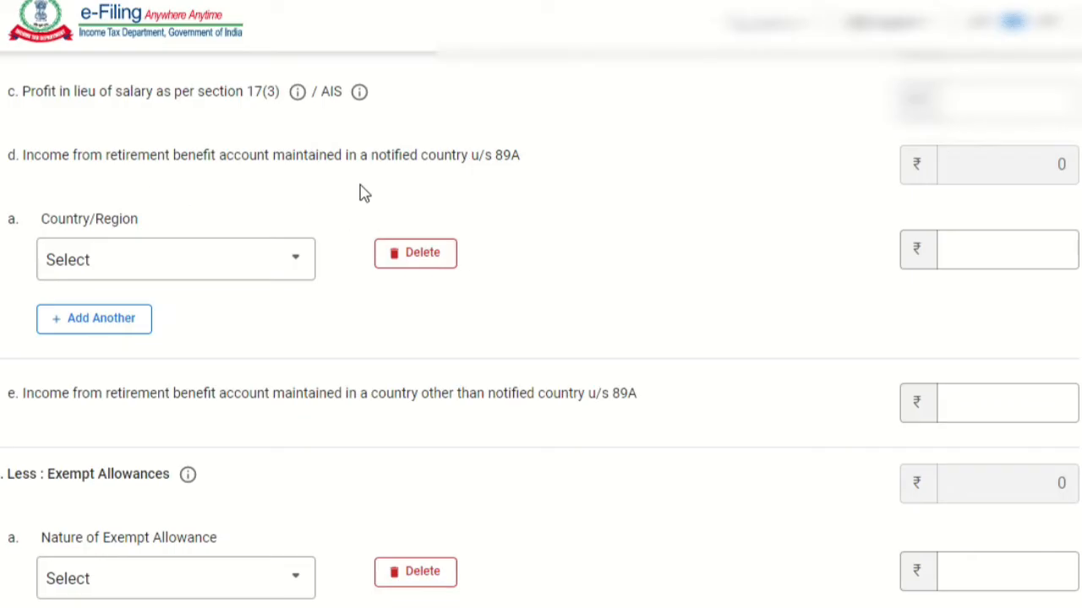
{"action": "left_click", "coordinate": [416, 258]}
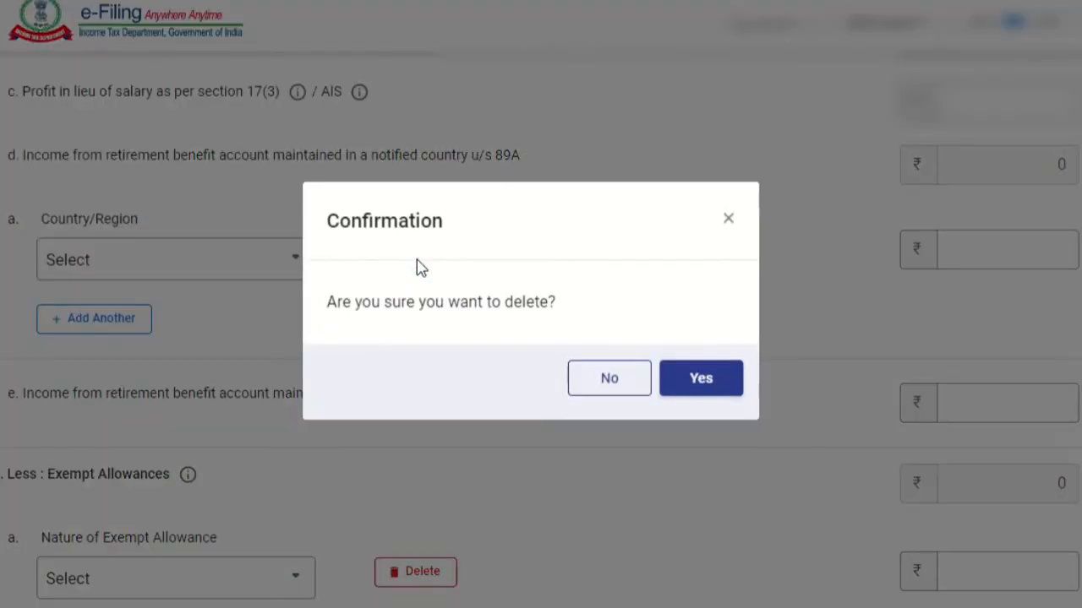
{"action": "left_click", "coordinate": [715, 389]}
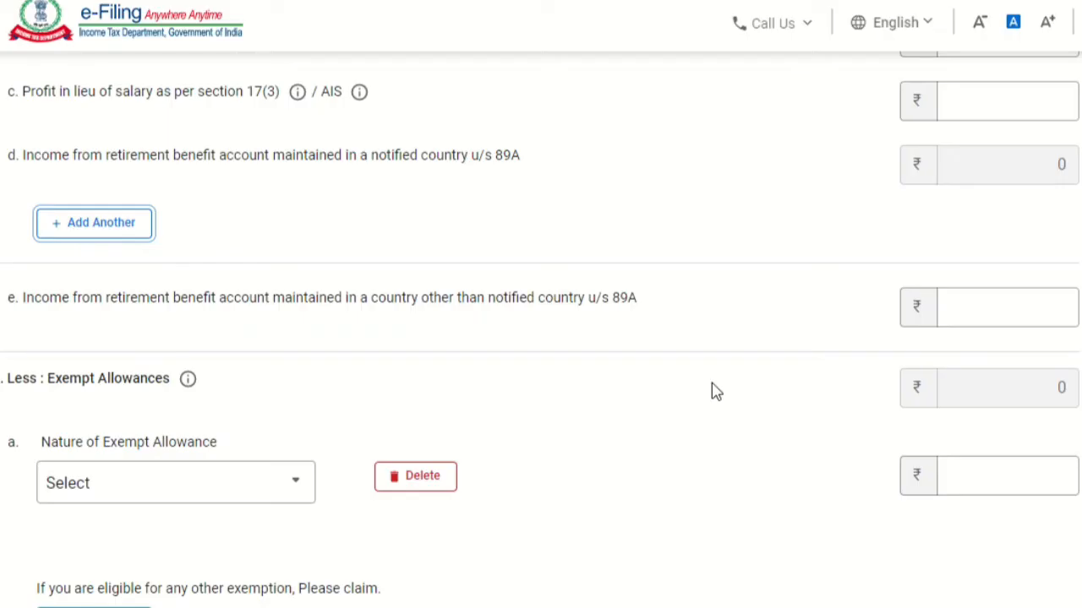
Step: Check the exempt allowance options, then delete the empty exempt allowance entry and confirm the deletion
{"action": "scroll", "coordinate": [715, 391], "scroll_direction": "down", "scroll_amount": 2}
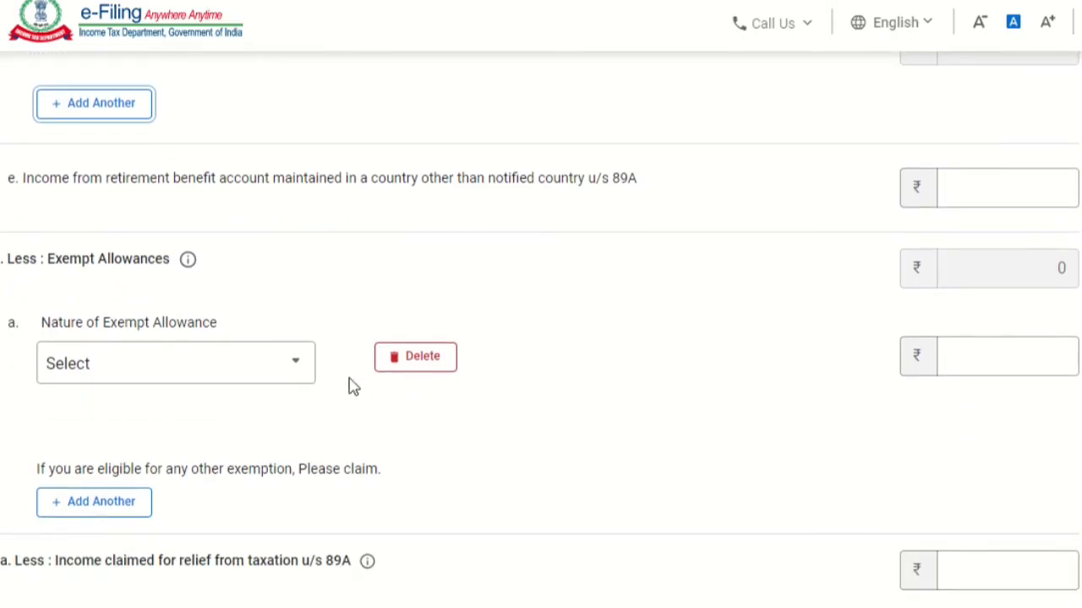
{"action": "left_click", "coordinate": [201, 367]}
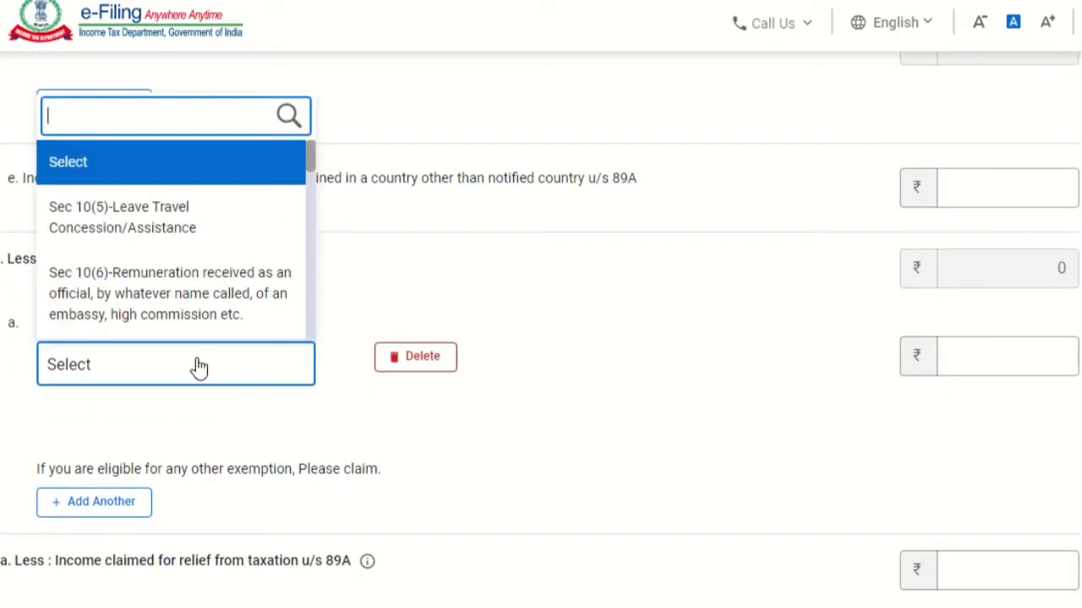
{"action": "left_click", "coordinate": [603, 306]}
{"action": "left_click", "coordinate": [393, 365]}
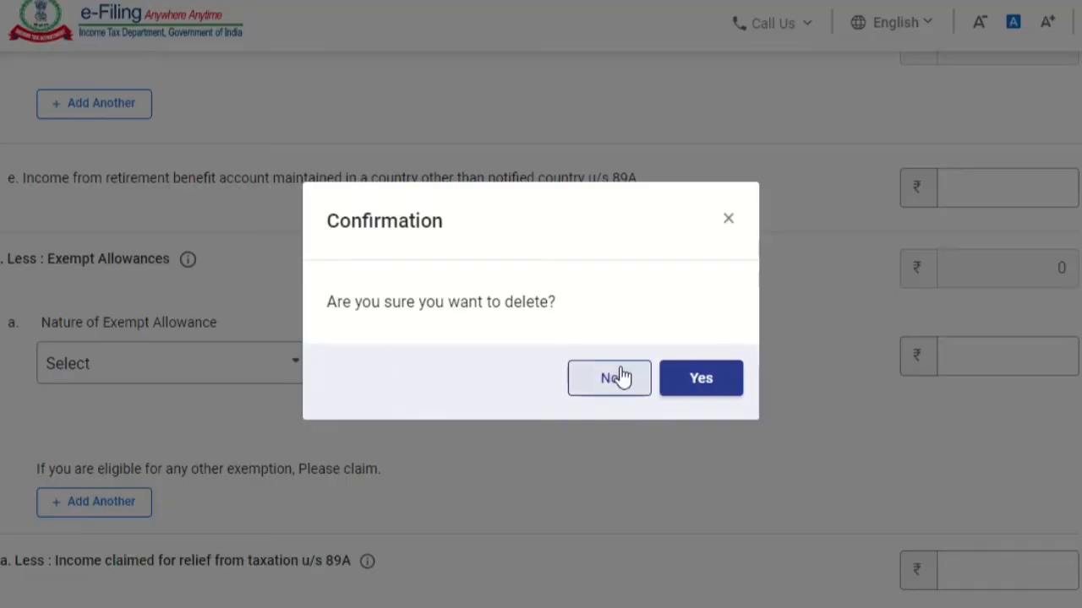
{"action": "left_click", "coordinate": [718, 381]}
Step: Review the net salary and the deductions u/s 16, leave professional tax blank, and save the salary income
{"action": "scroll", "coordinate": [715, 383], "scroll_direction": "down", "scroll_amount": 3}
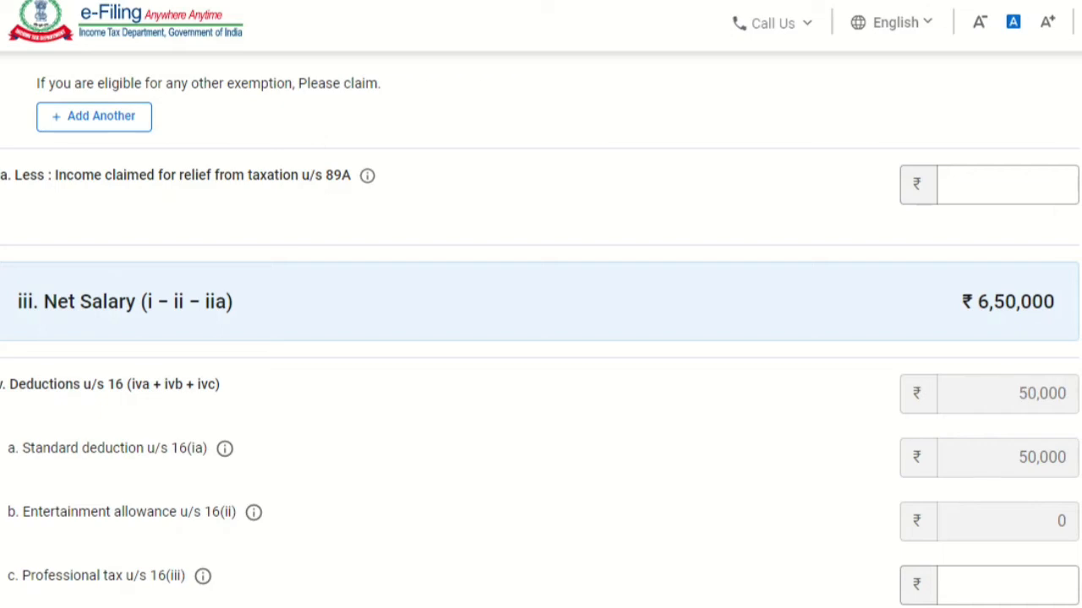
{"action": "scroll", "coordinate": [541, 338], "scroll_direction": "down", "scroll_amount": 3}
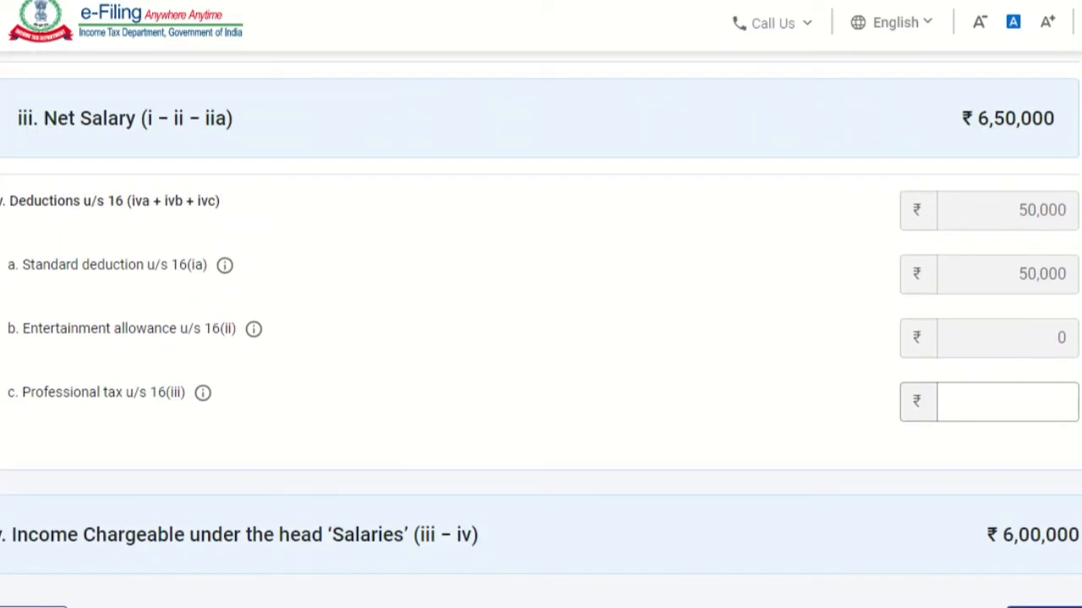
{"action": "scroll", "coordinate": [541, 338], "scroll_direction": "down", "scroll_amount": 2}
{"action": "scroll", "coordinate": [540, 338], "scroll_direction": "up", "scroll_amount": 10}
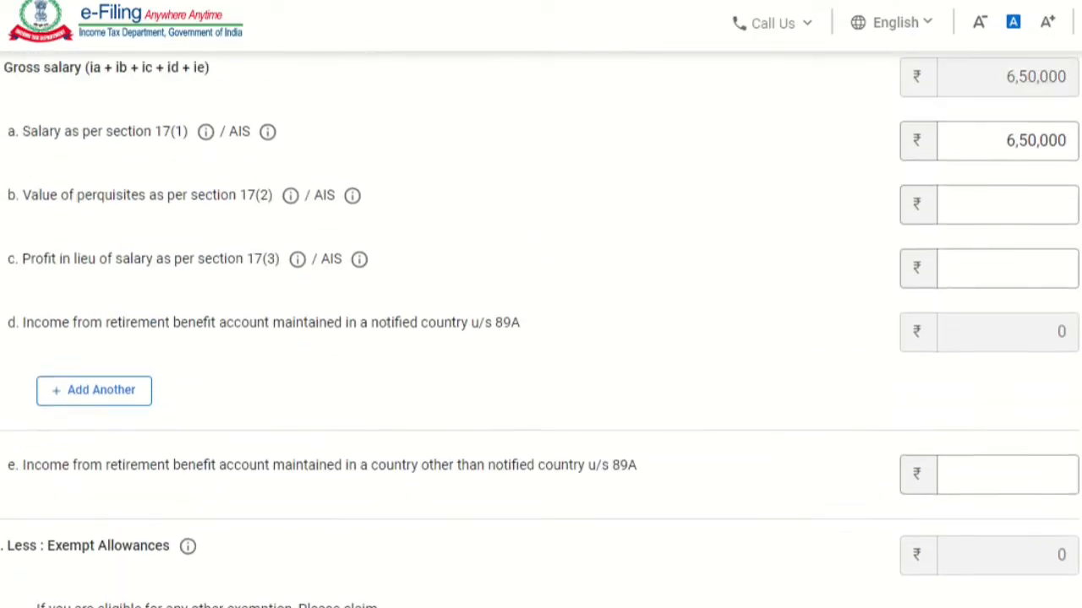
{"action": "scroll", "coordinate": [540, 338], "scroll_direction": "up", "scroll_amount": 2}
{"action": "scroll", "coordinate": [540, 338], "scroll_direction": "down", "scroll_amount": 10}
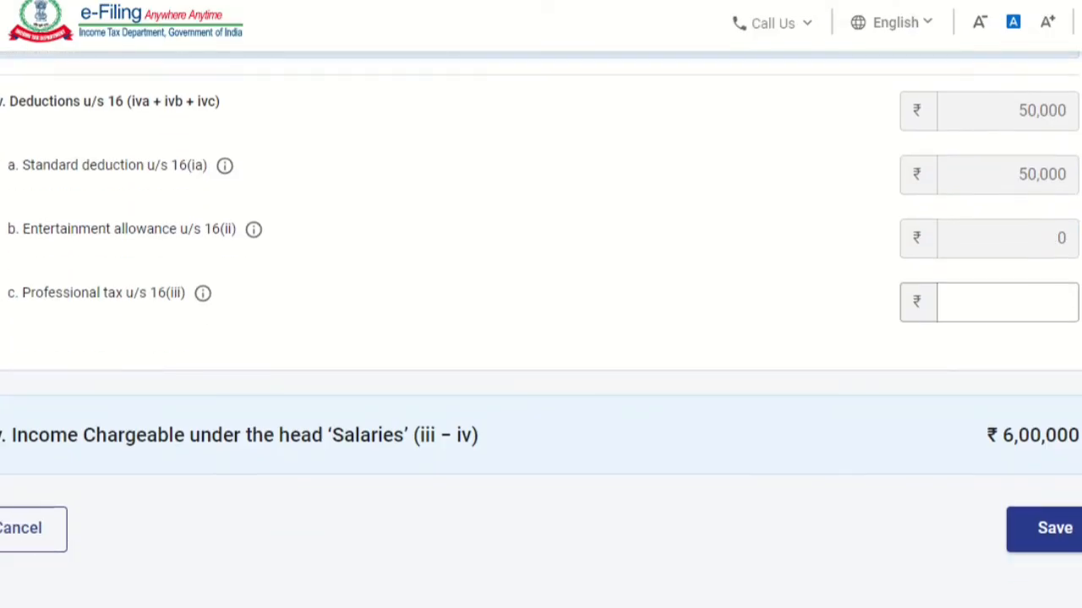
{"action": "left_click", "coordinate": [1026, 545]}
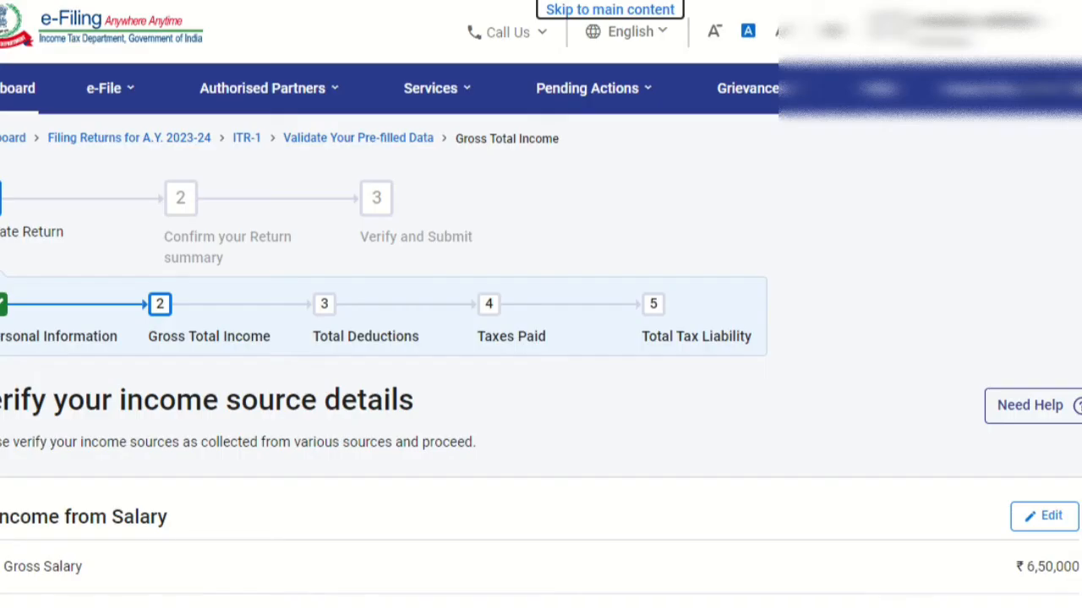
Step: Open the breakup details for Income from House Property and set the type of house property to Self Occupied
{"action": "scroll", "coordinate": [541, 338], "scroll_direction": "down", "scroll_amount": 7}
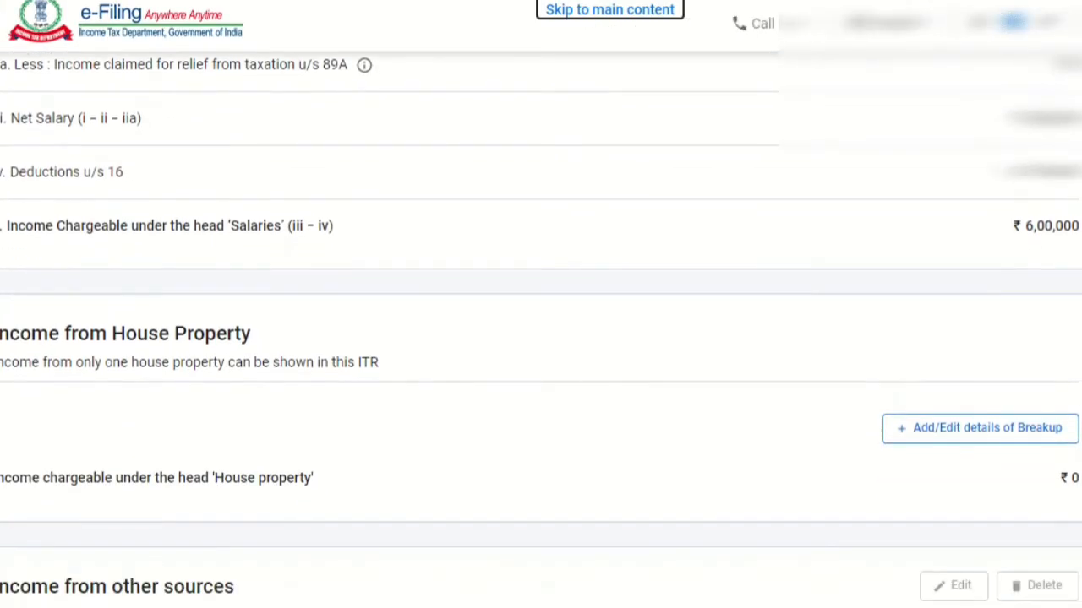
{"action": "scroll", "coordinate": [541, 338], "scroll_direction": "down", "scroll_amount": 1}
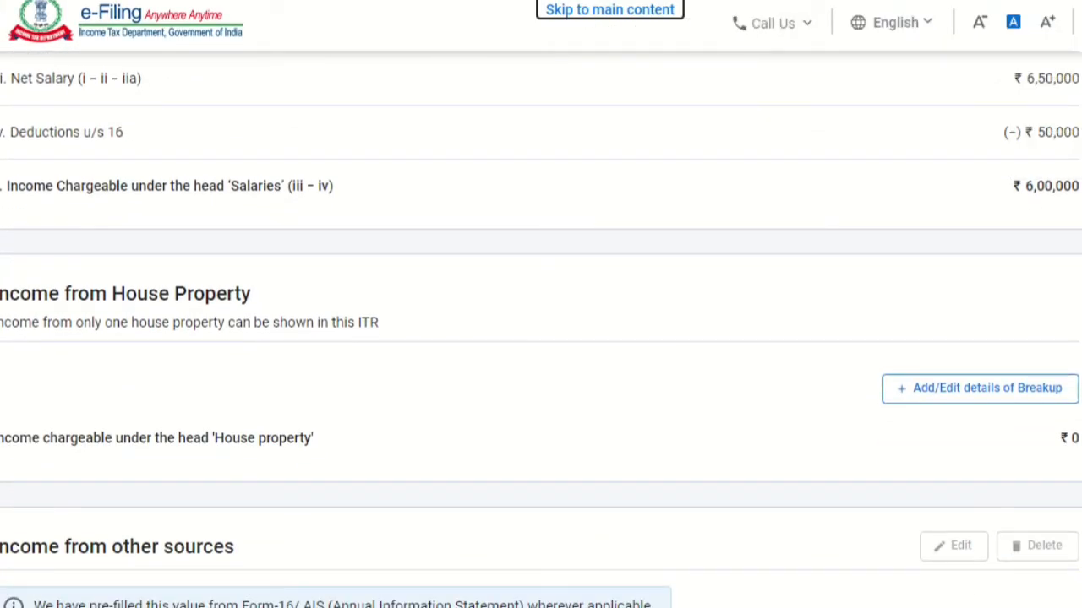
{"action": "scroll", "coordinate": [541, 338], "scroll_direction": "down", "scroll_amount": 1}
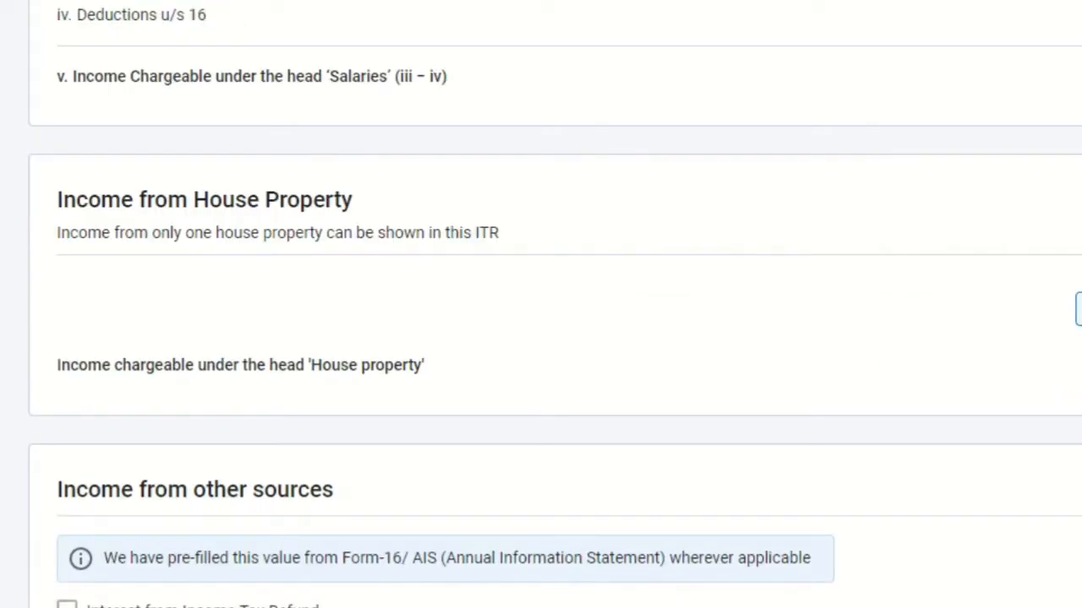
{"action": "left_click", "coordinate": [1078, 309]}
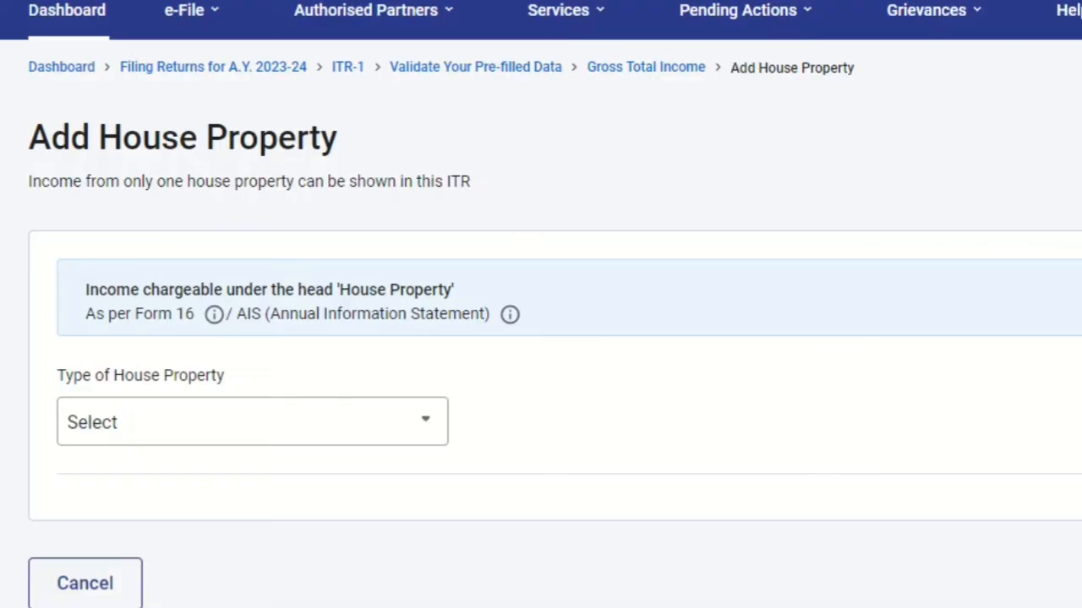
{"action": "scroll", "coordinate": [540, 338], "scroll_direction": "down", "scroll_amount": 2}
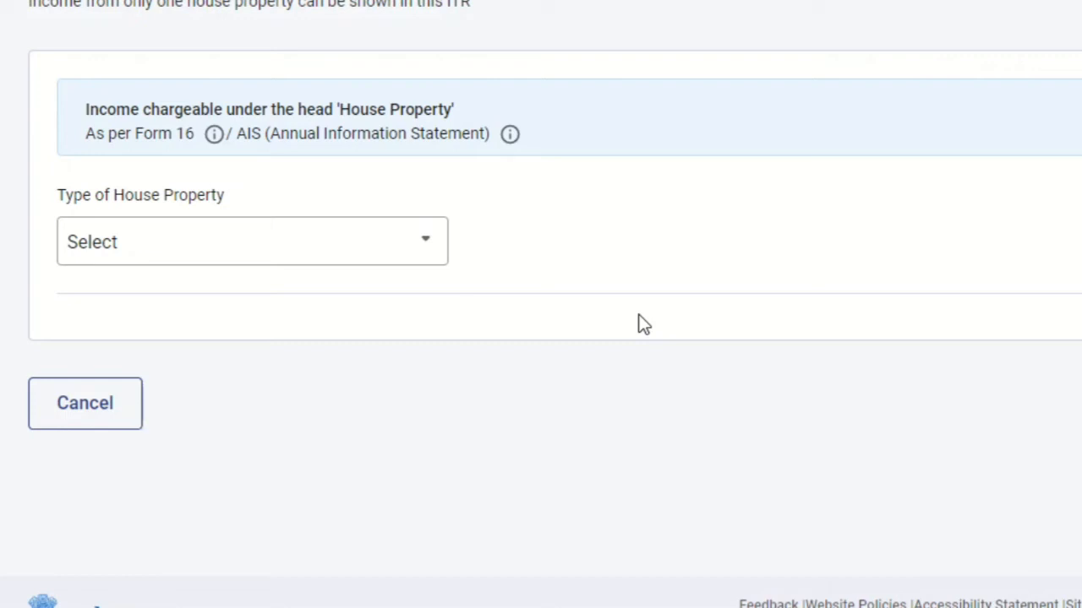
{"action": "left_click", "coordinate": [316, 251]}
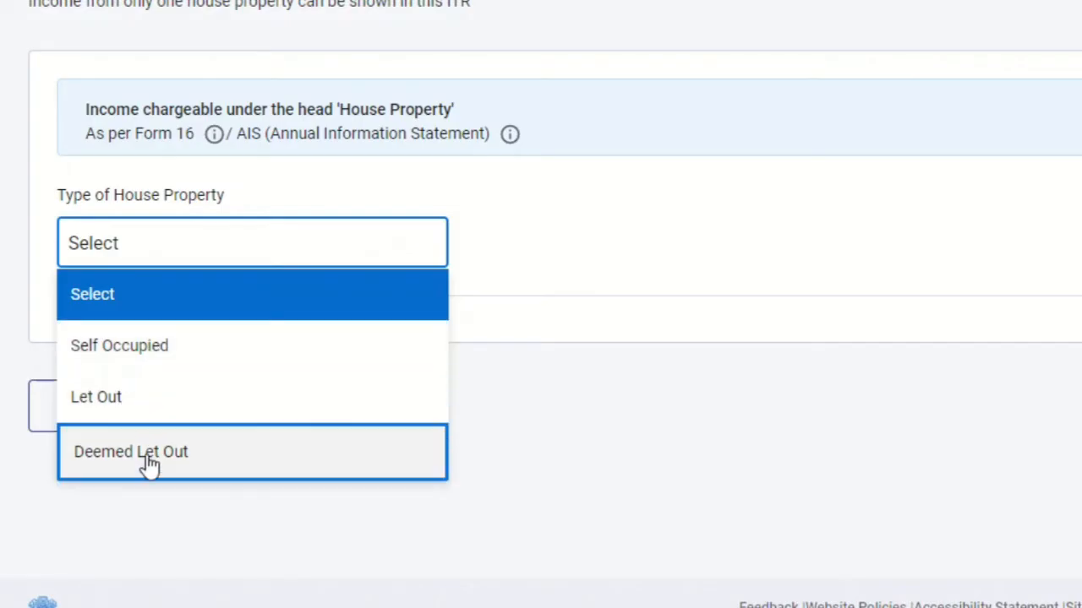
{"action": "left_click", "coordinate": [242, 363]}
Step: Enter 2,00,000 as the interest payable on borrowed capital for the self-occupied property
{"action": "scroll", "coordinate": [822, 222], "scroll_direction": "down", "scroll_amount": 1}
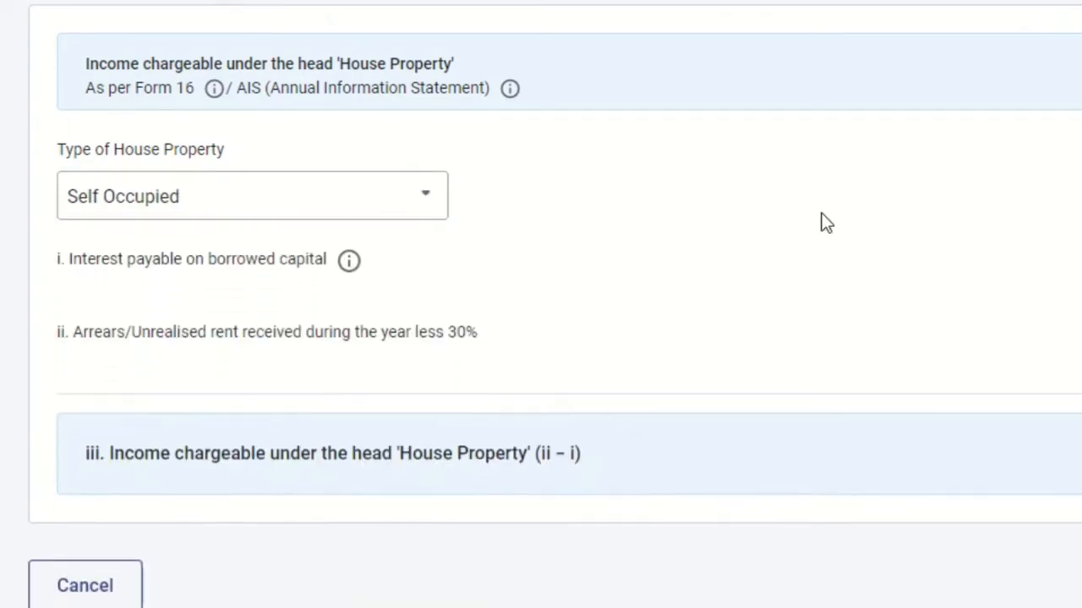
{"action": "scroll", "coordinate": [826, 222], "scroll_direction": "down", "scroll_amount": 2}
{"action": "left_click", "coordinate": [992, 244]}
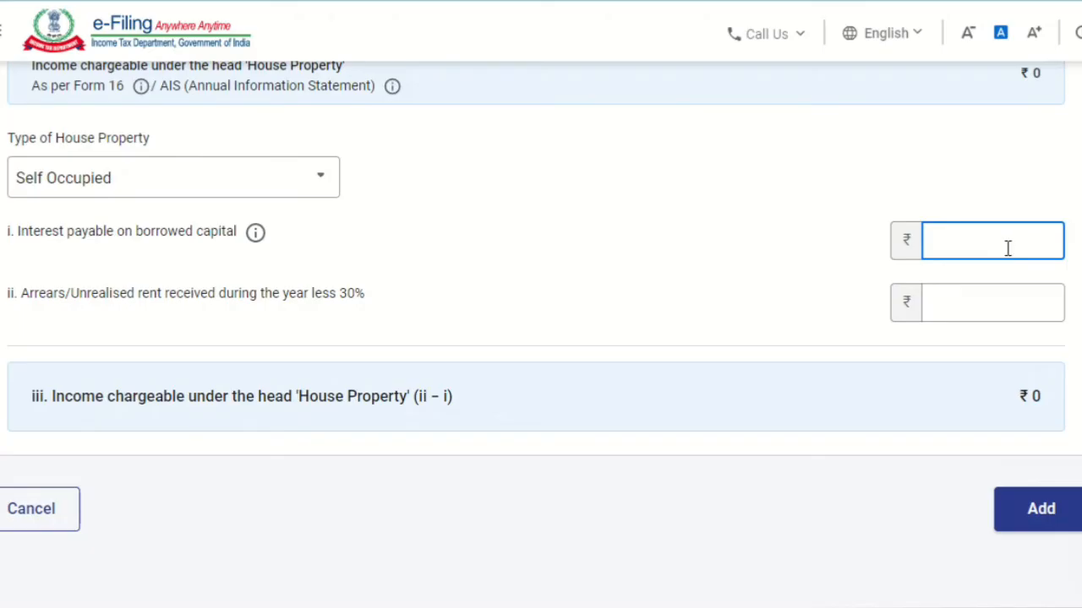
{"action": "type", "text": "00000"}
{"action": "left_click", "coordinate": [765, 252]}
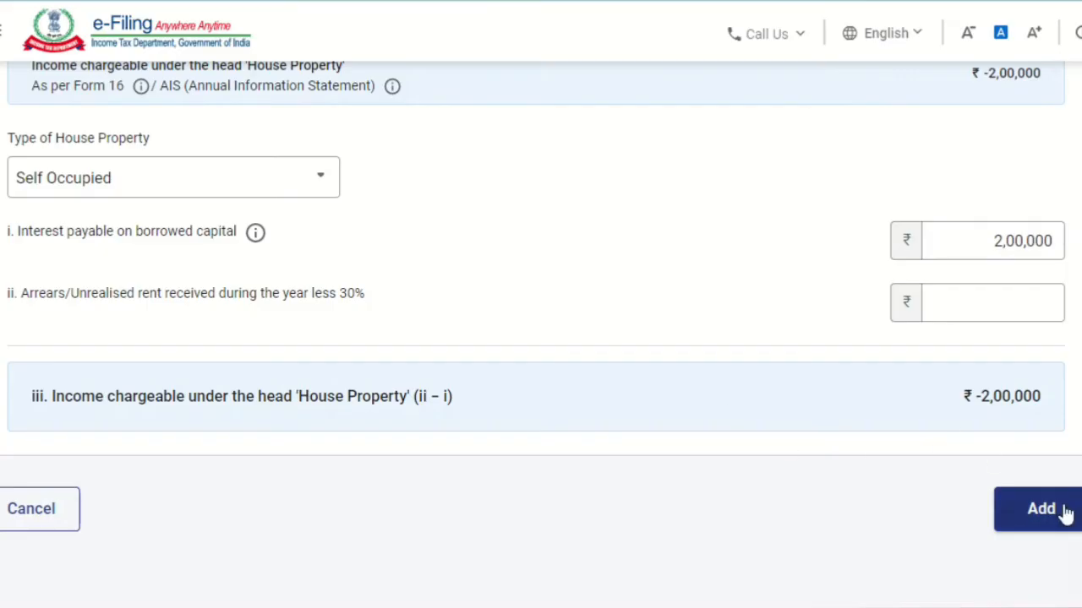
Step: Set the type of house property to Let Out and look over its income fields
{"action": "scroll", "coordinate": [1065, 512], "scroll_direction": "up", "scroll_amount": 2}
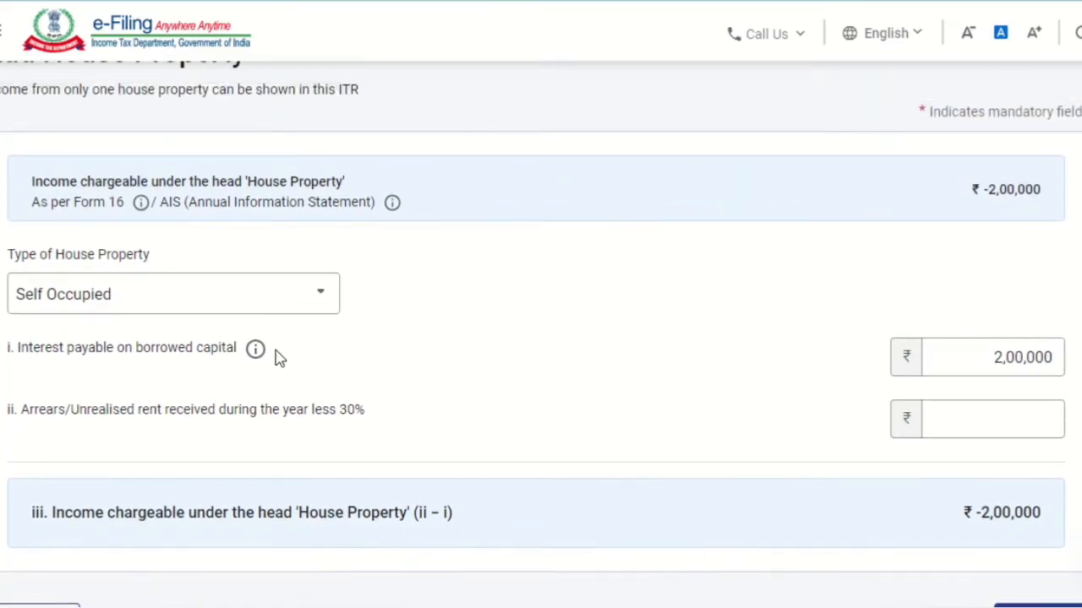
{"action": "left_click", "coordinate": [123, 298]}
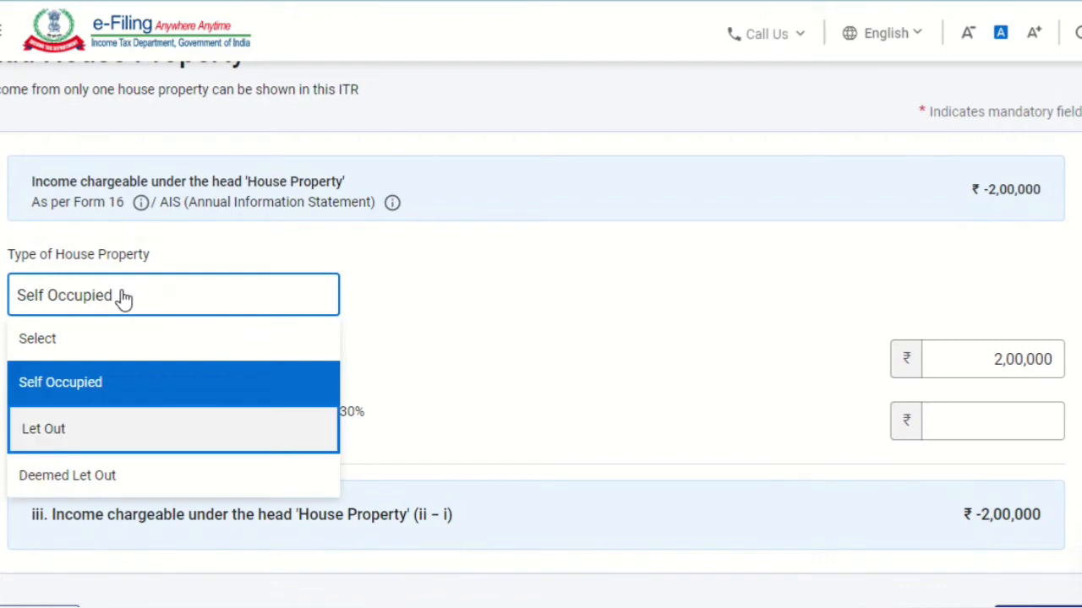
{"action": "left_click", "coordinate": [127, 428]}
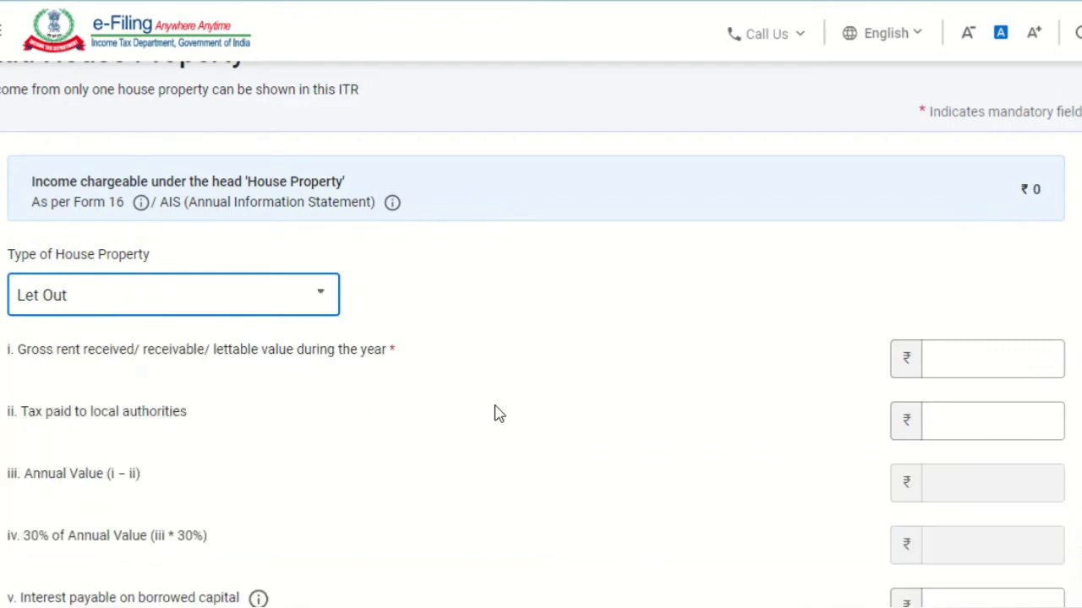
{"action": "left_click", "coordinate": [582, 343]}
{"action": "scroll", "coordinate": [583, 342], "scroll_direction": "down", "scroll_amount": 2}
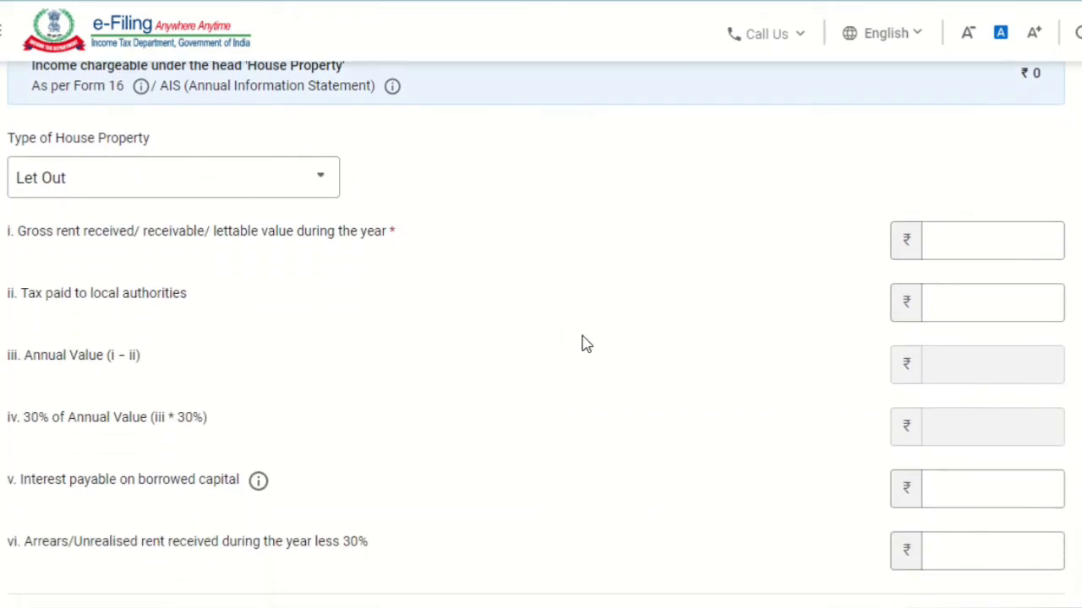
{"action": "scroll", "coordinate": [582, 343], "scroll_direction": "down", "scroll_amount": 1}
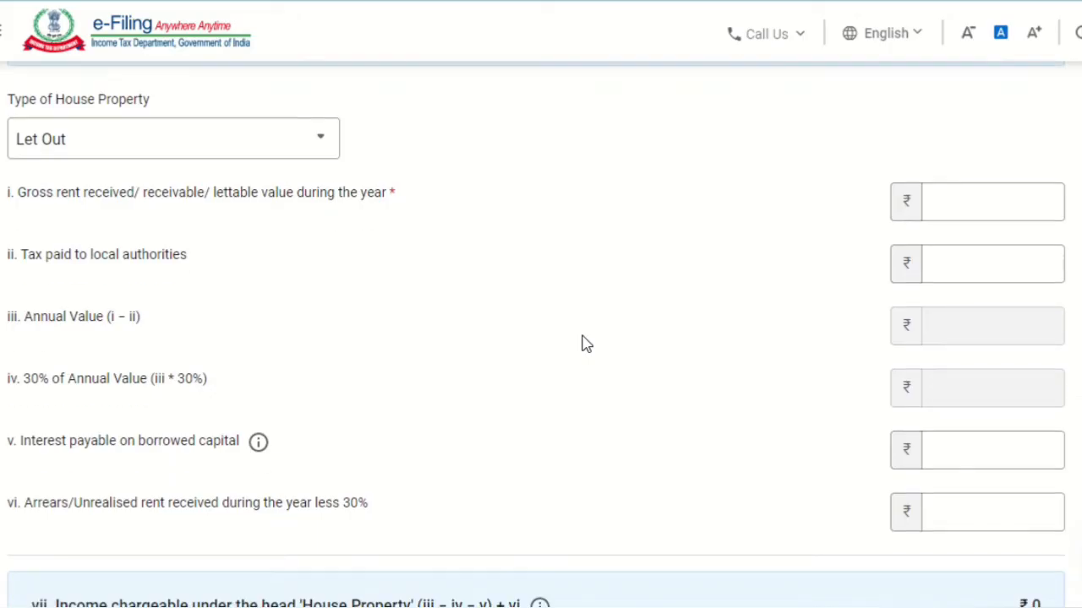
Step: Check the let-out fields for gross rent, local taxes and borrowed capital interest without entering amounts, then cancel the house property details
{"action": "left_click", "coordinate": [960, 206]}
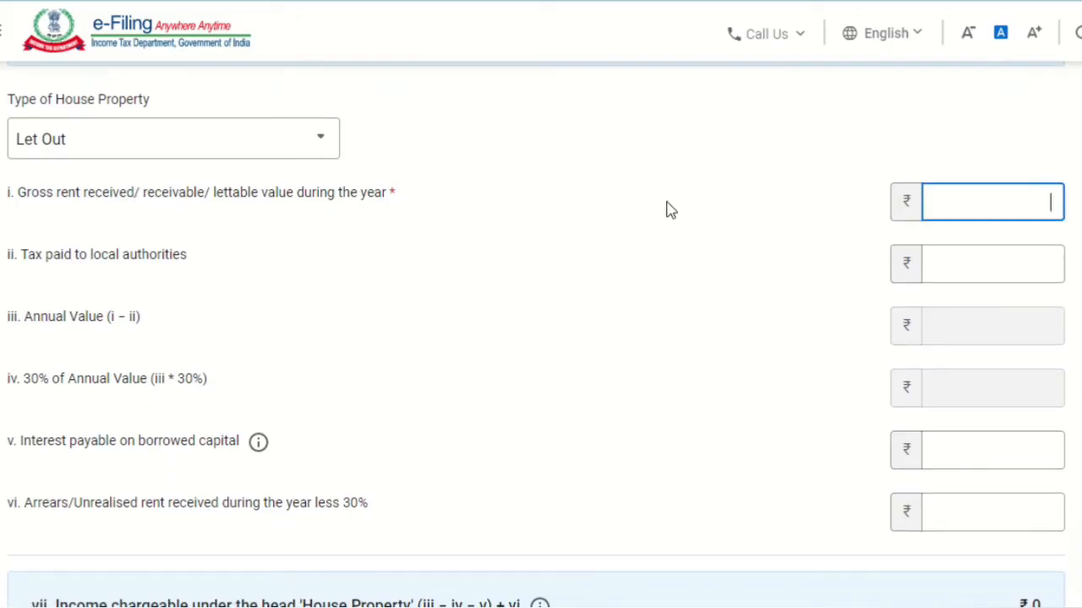
{"action": "left_click", "coordinate": [956, 273]}
{"action": "left_click", "coordinate": [482, 422]}
{"action": "scroll", "coordinate": [484, 423], "scroll_direction": "down", "scroll_amount": 2}
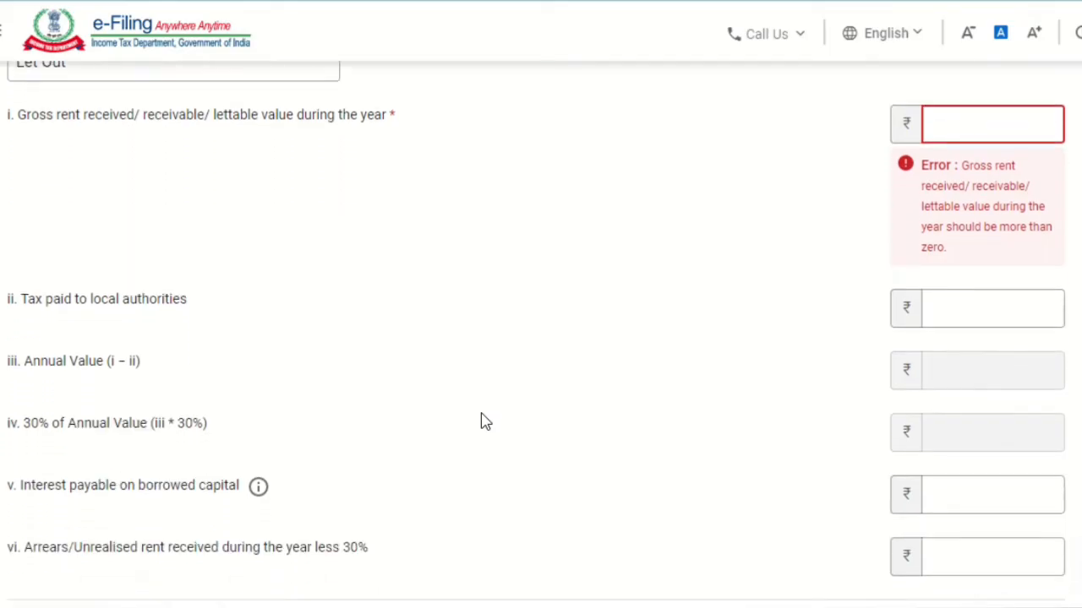
{"action": "scroll", "coordinate": [484, 423], "scroll_direction": "down", "scroll_amount": 3}
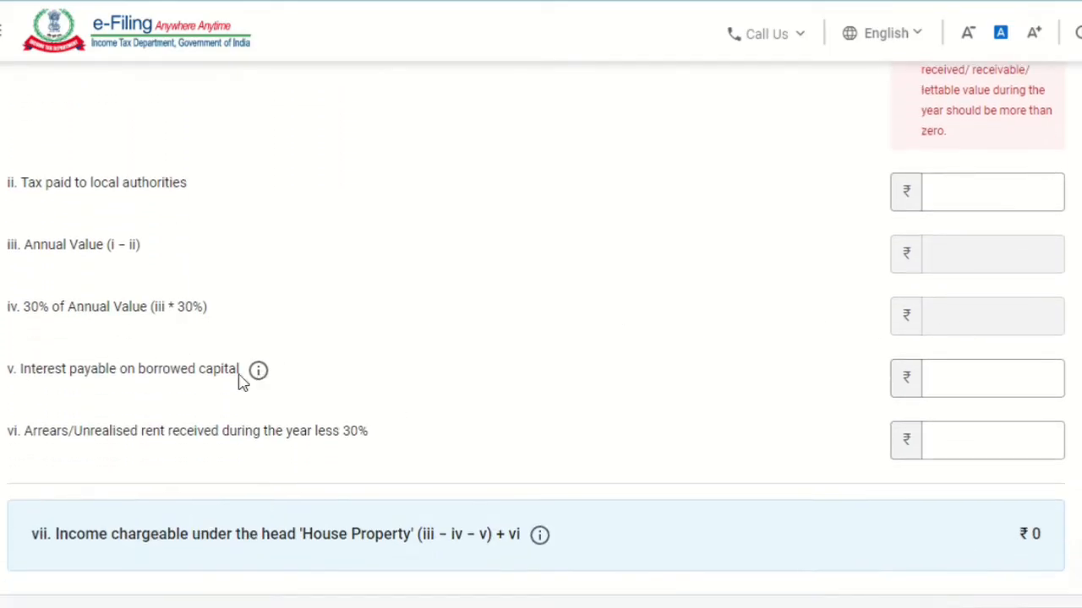
{"action": "left_click", "coordinate": [175, 388]}
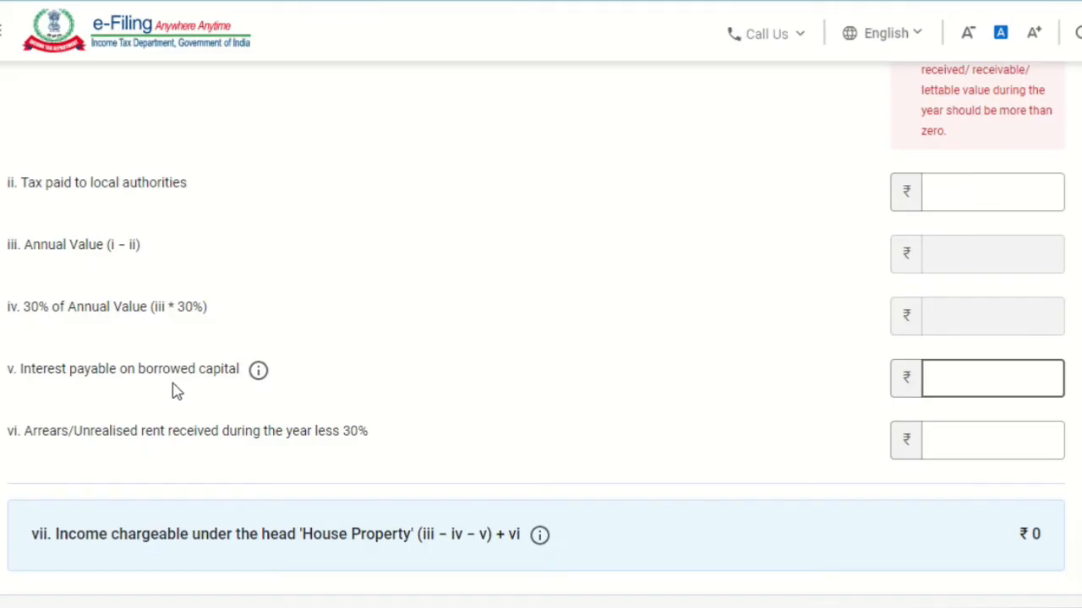
{"action": "left_click", "coordinate": [980, 377]}
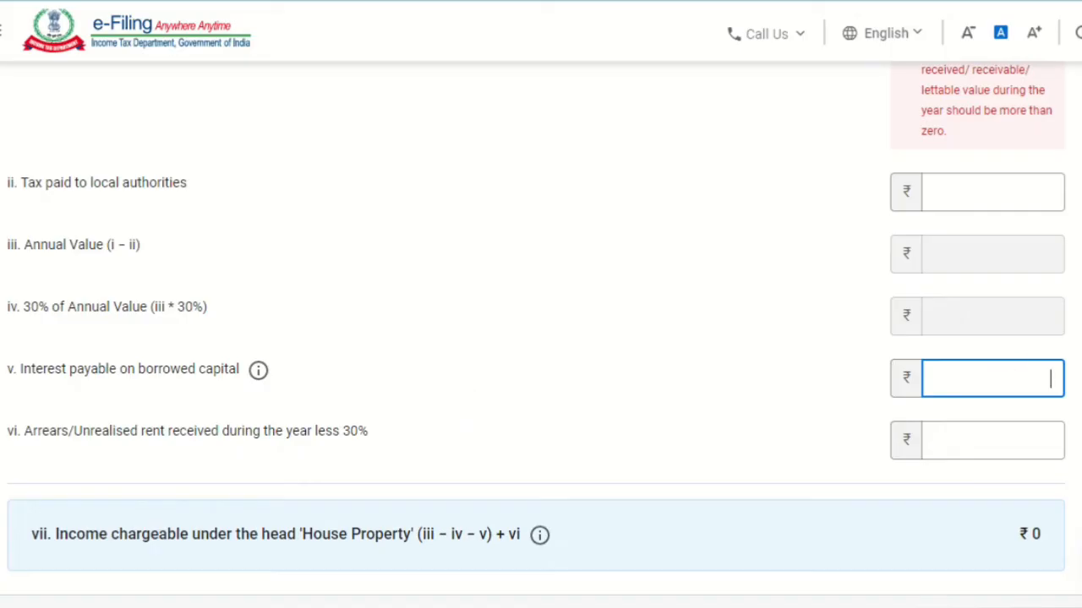
{"action": "scroll", "coordinate": [254, 510], "scroll_direction": "down", "scroll_amount": 3}
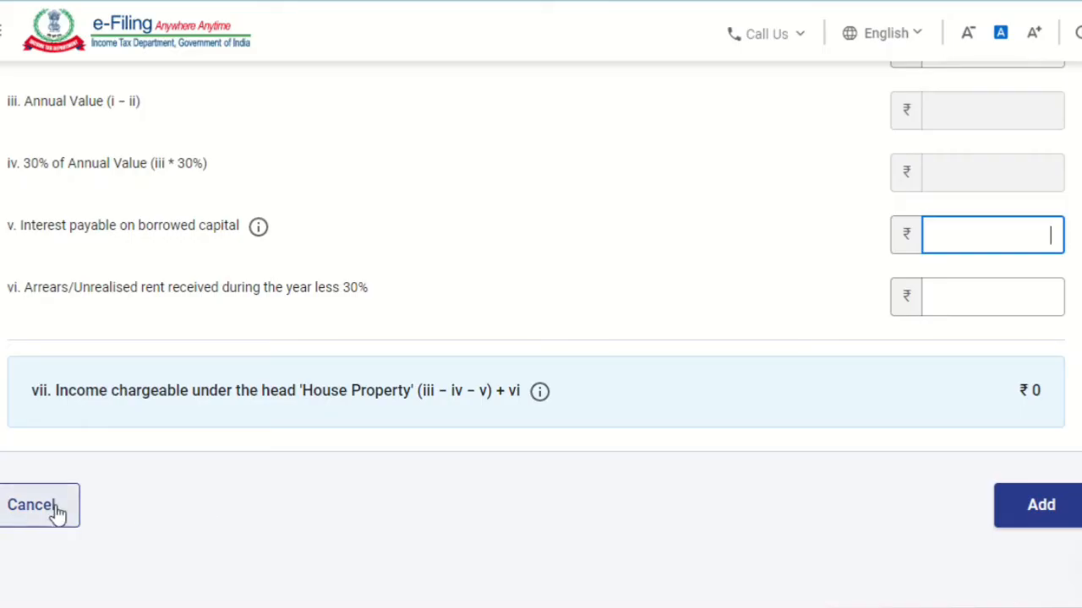
{"action": "left_click", "coordinate": [40, 511]}
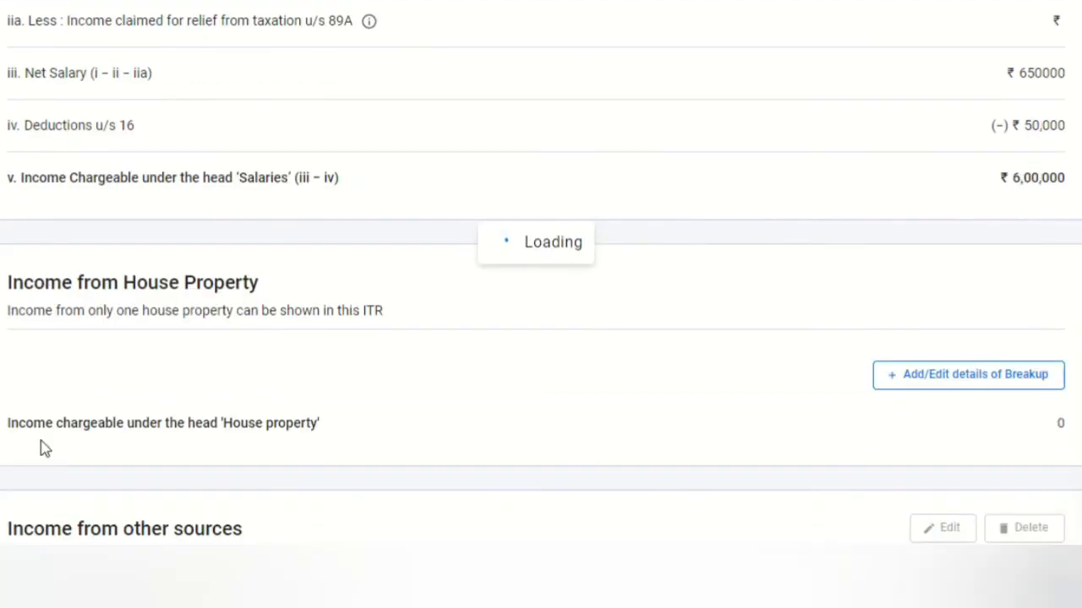
Step: Select the Interest from Deposit (Bank/Post Office/Cooperative Society) entry under Income from other sources
{"action": "scroll", "coordinate": [40, 448], "scroll_direction": "down", "scroll_amount": 6}
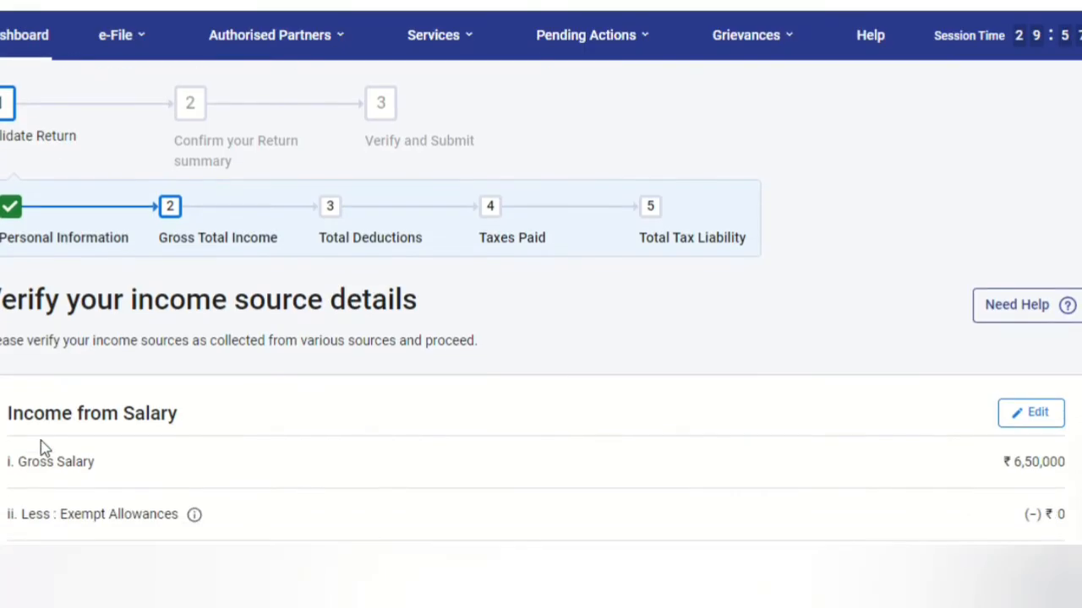
{"action": "scroll", "coordinate": [45, 511], "scroll_direction": "down", "scroll_amount": 4}
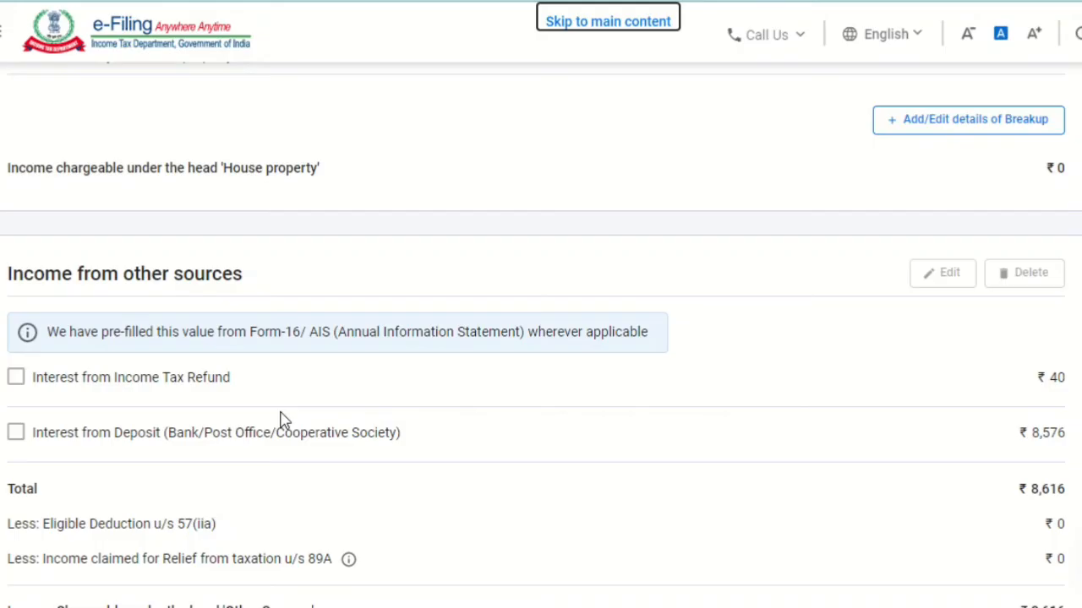
{"action": "scroll", "coordinate": [284, 420], "scroll_direction": "down", "scroll_amount": 2}
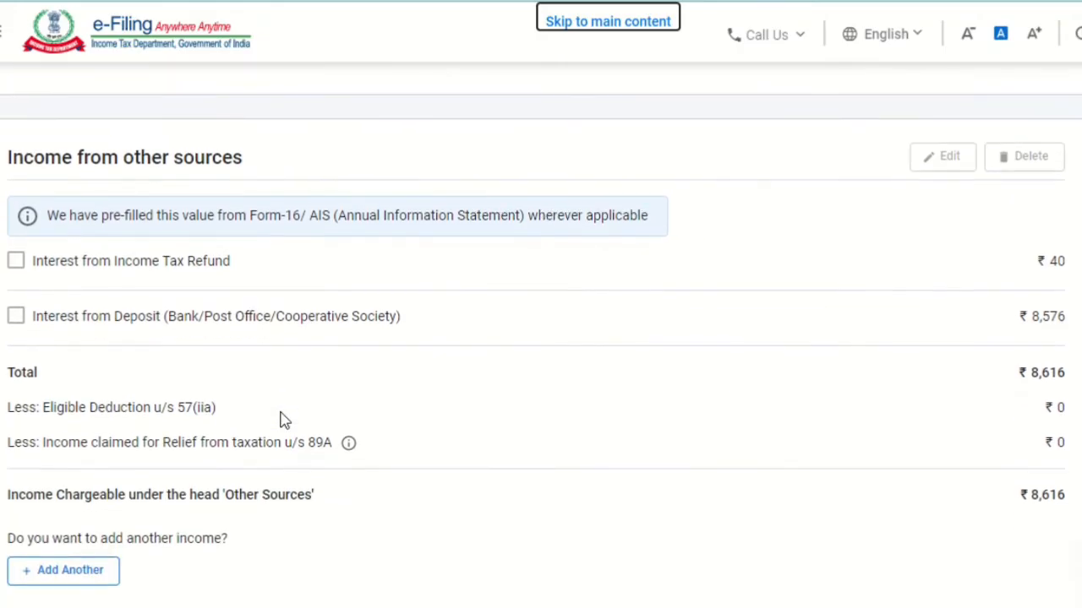
{"action": "left_click", "coordinate": [17, 318]}
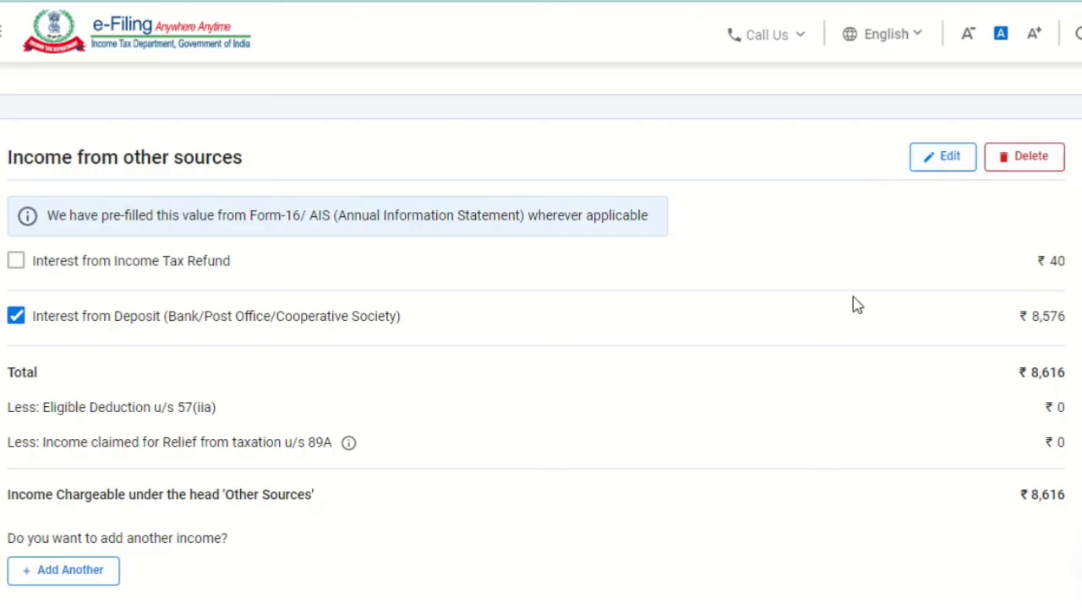
Step: Review the other sources, gross total income and exempt income without adding entries, then confirm the Gross Total Income section
{"action": "scroll", "coordinate": [853, 304], "scroll_direction": "down", "scroll_amount": 2}
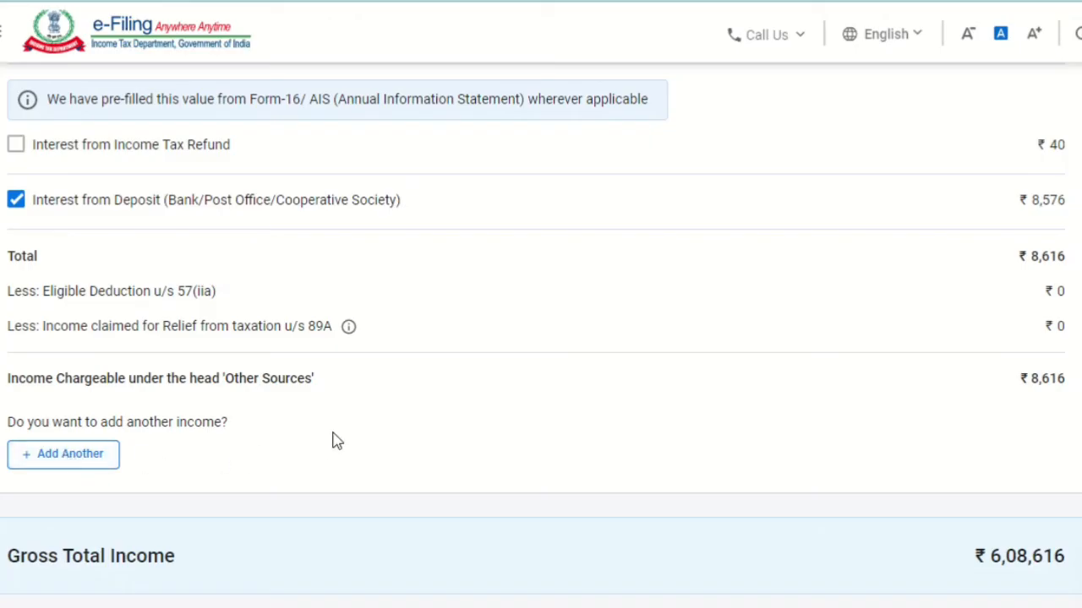
{"action": "scroll", "coordinate": [336, 440], "scroll_direction": "down", "scroll_amount": 5}
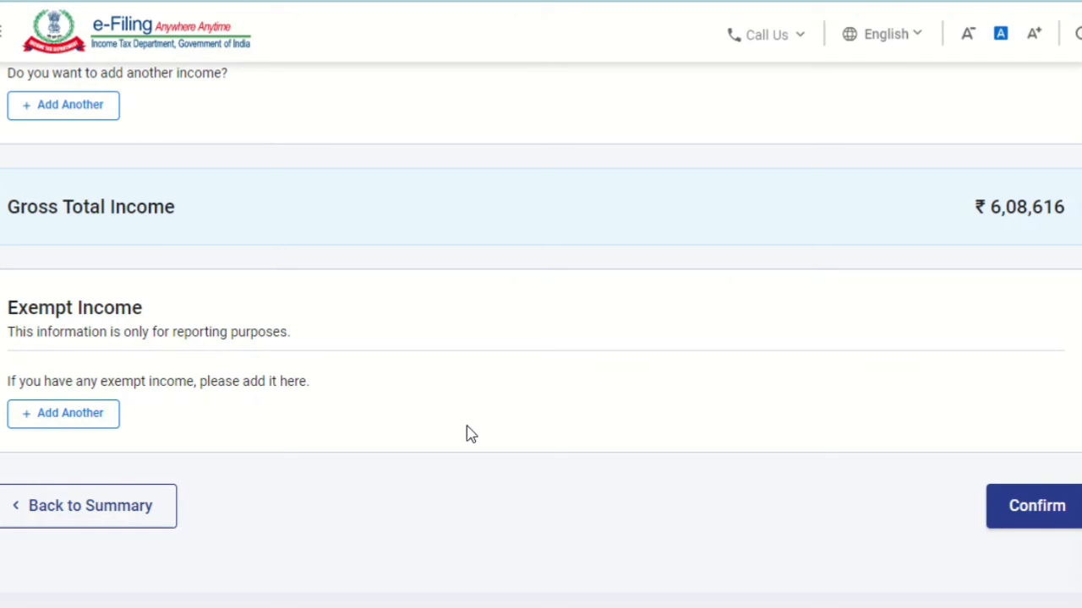
{"action": "left_click", "coordinate": [1014, 507]}
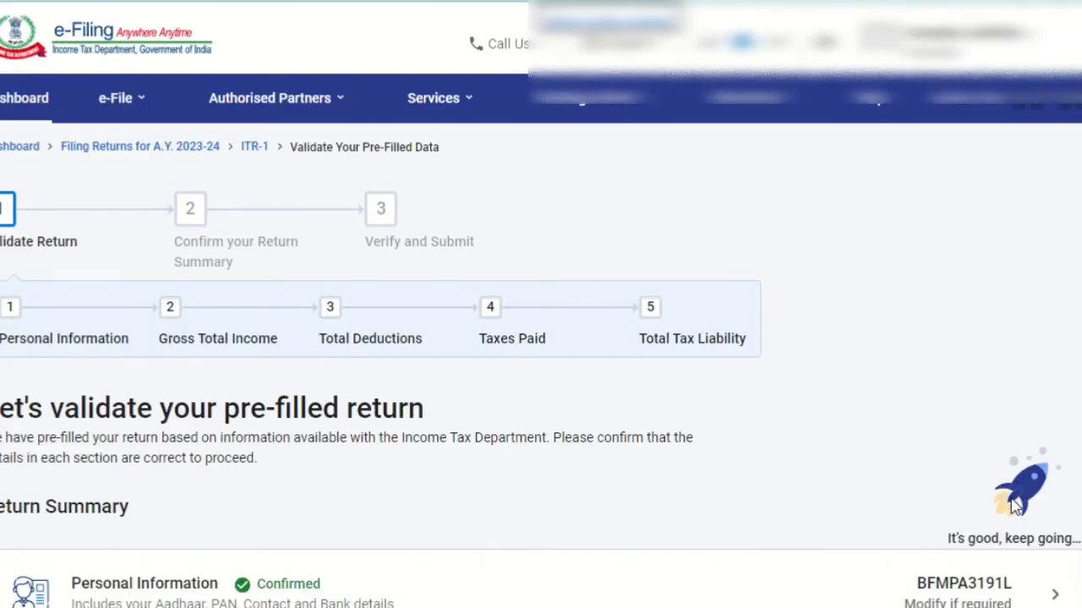
Step: Open the Total Deductions section from the return summary
{"action": "scroll", "coordinate": [541, 338], "scroll_direction": "down", "scroll_amount": 6}
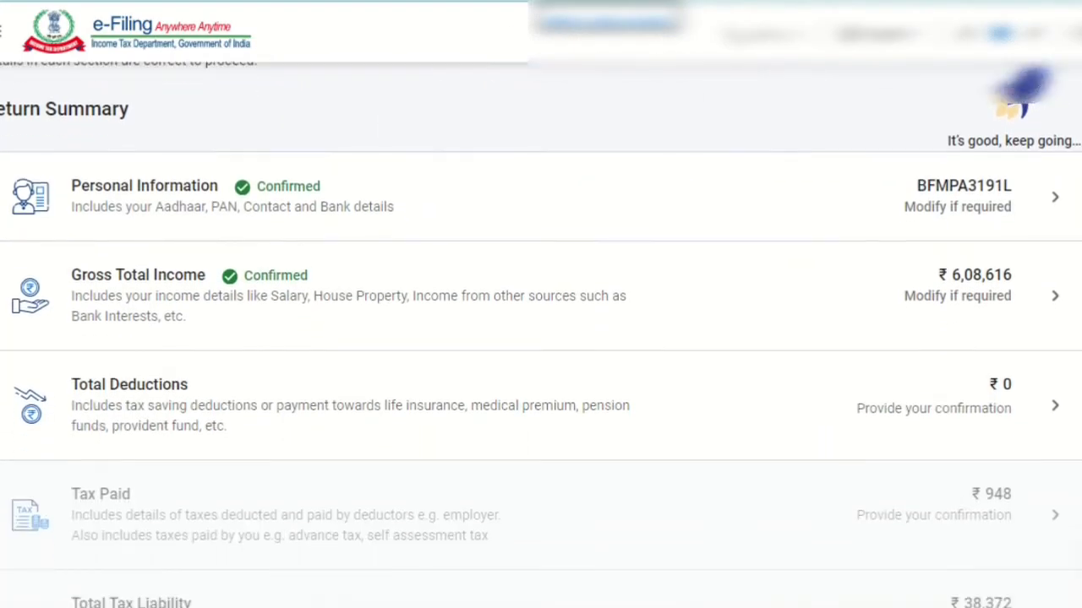
{"action": "scroll", "coordinate": [541, 338], "scroll_direction": "down", "scroll_amount": 1}
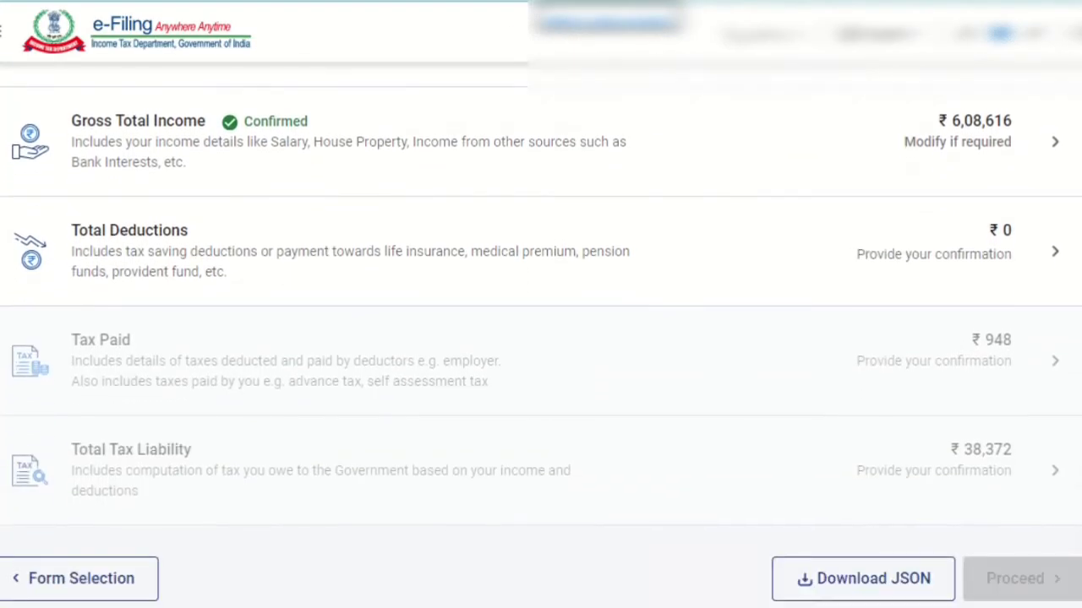
{"action": "left_click", "coordinate": [964, 250]}
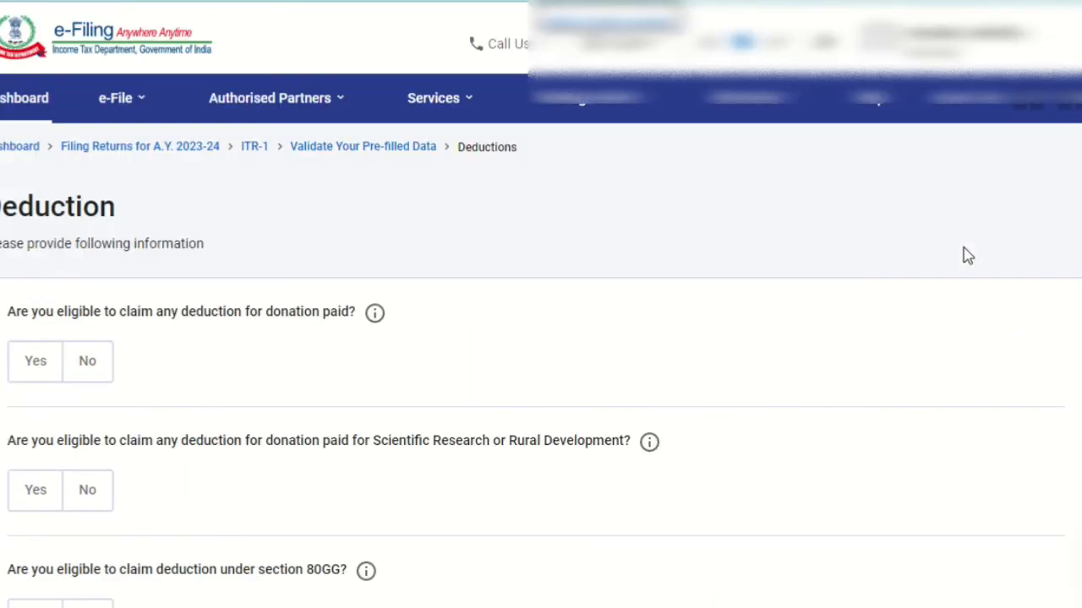
Step: Answer Yes to the Section 80C payment question and enter 1,50,000 as the amount claimed for deduction
{"action": "scroll", "coordinate": [968, 256], "scroll_direction": "down", "scroll_amount": 3}
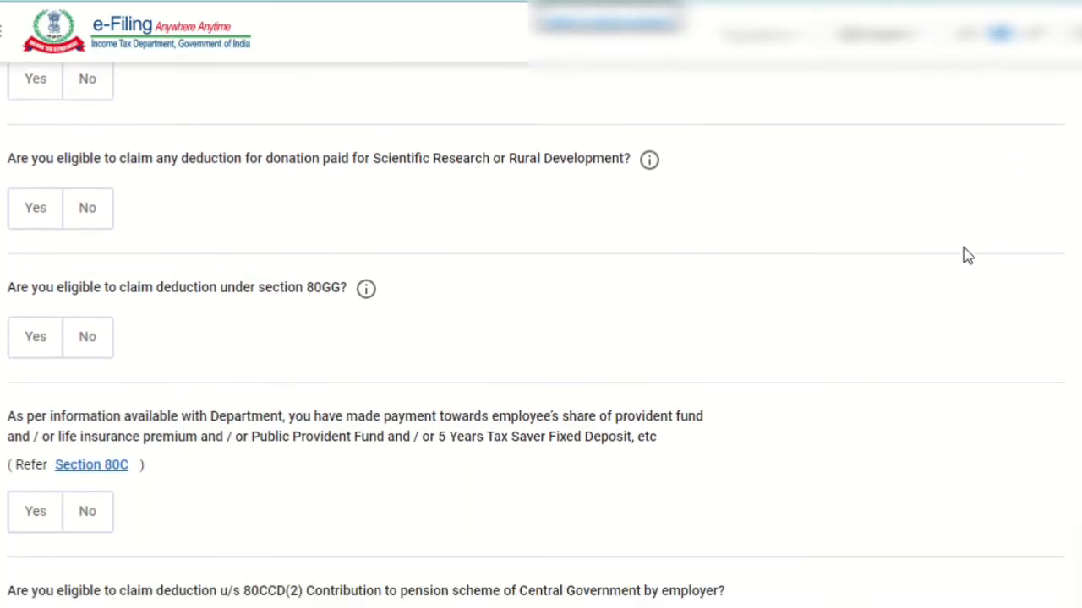
{"action": "scroll", "coordinate": [968, 256], "scroll_direction": "down", "scroll_amount": 2}
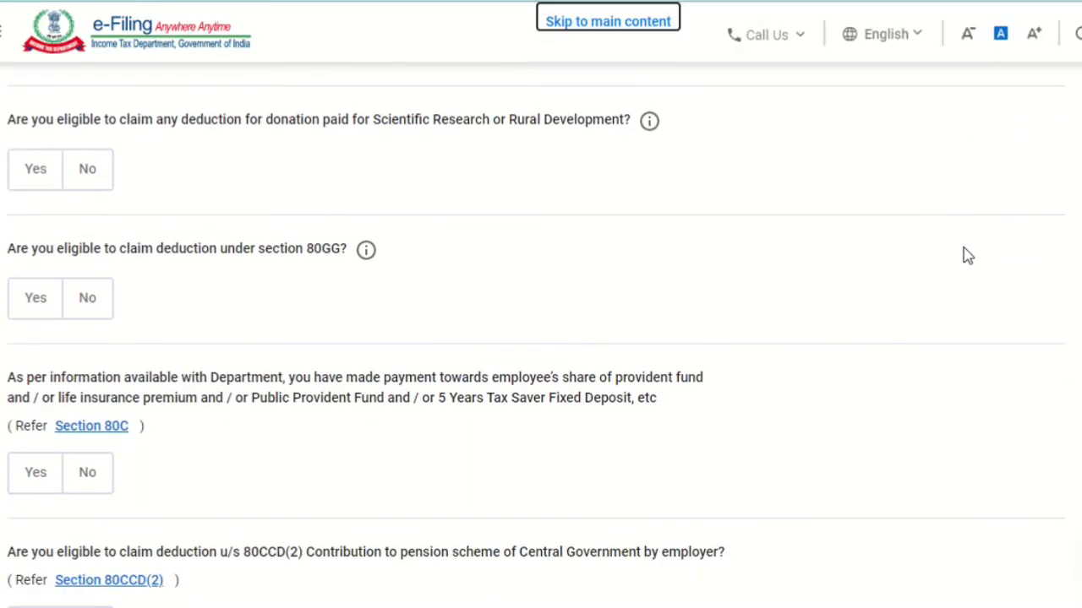
{"action": "scroll", "coordinate": [968, 256], "scroll_direction": "down", "scroll_amount": 3}
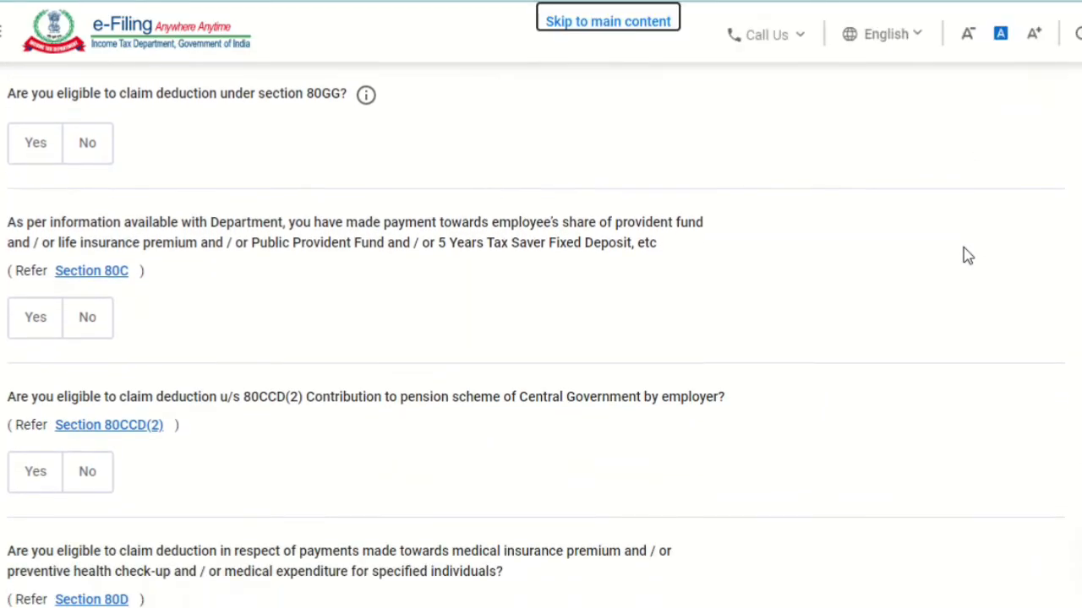
{"action": "left_click", "coordinate": [34, 319]}
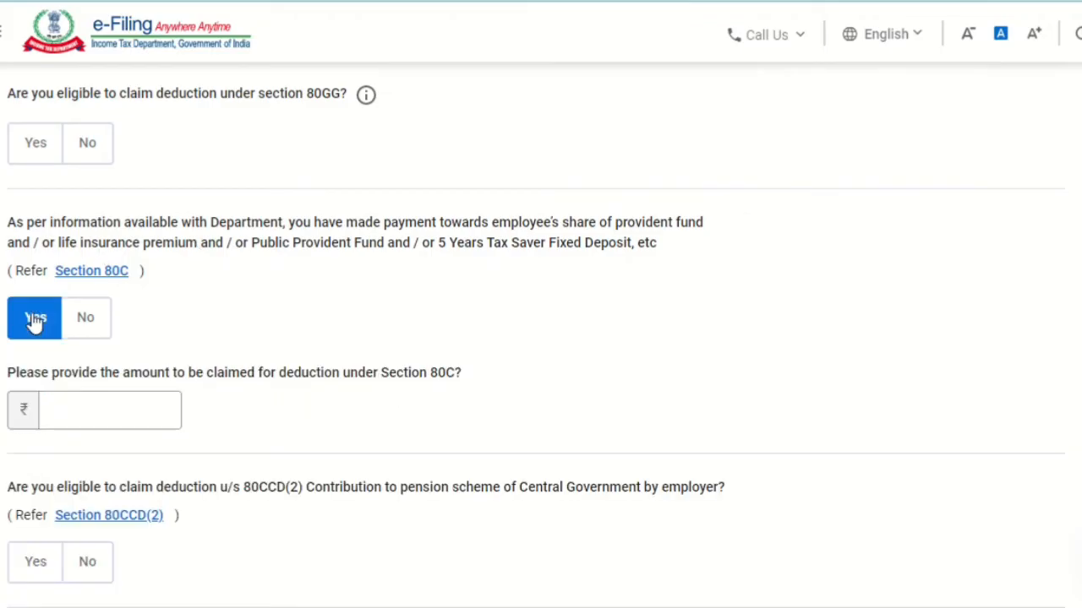
{"action": "left_click", "coordinate": [86, 420]}
{"action": "type", "text": "150000"}
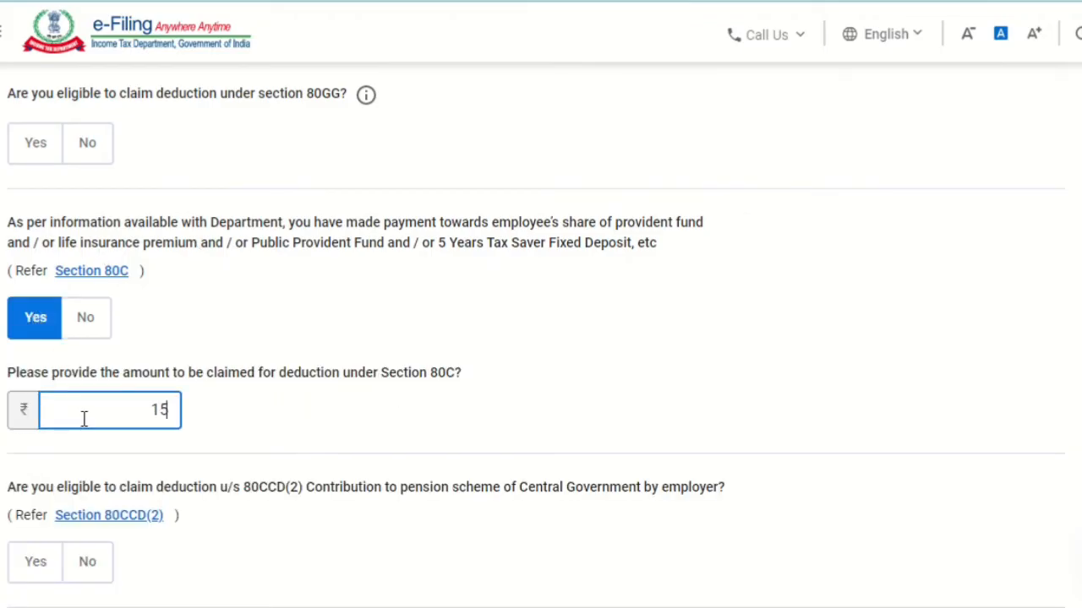
{"action": "left_click", "coordinate": [896, 358]}
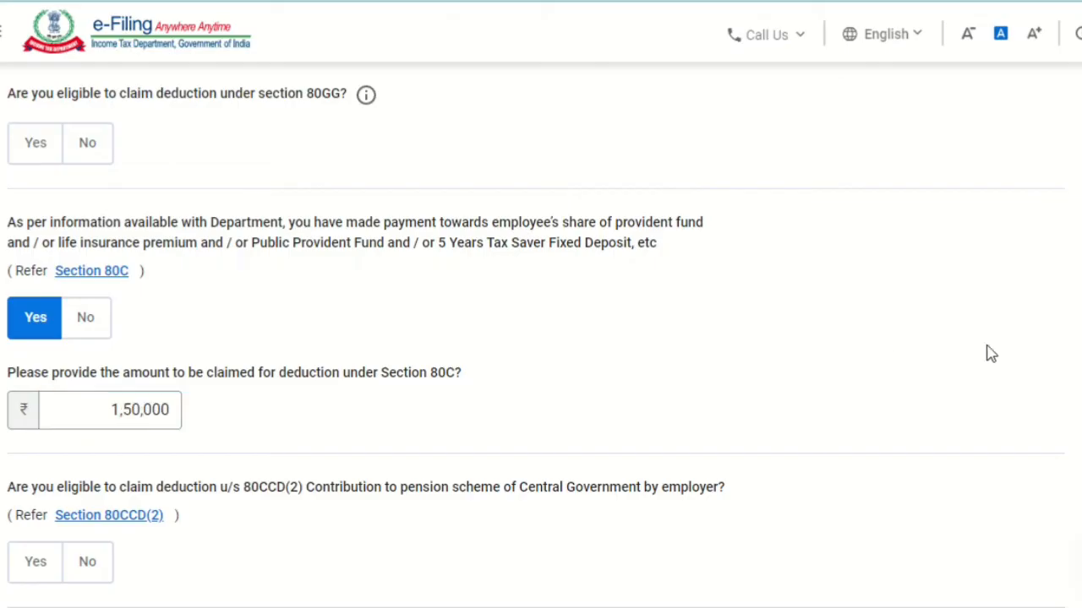
Step: Review the remaining deduction questions without answering them, then continue to the deductions verification and confirm the Total Deductions section
{"action": "scroll", "coordinate": [541, 338], "scroll_direction": "down", "scroll_amount": 10}
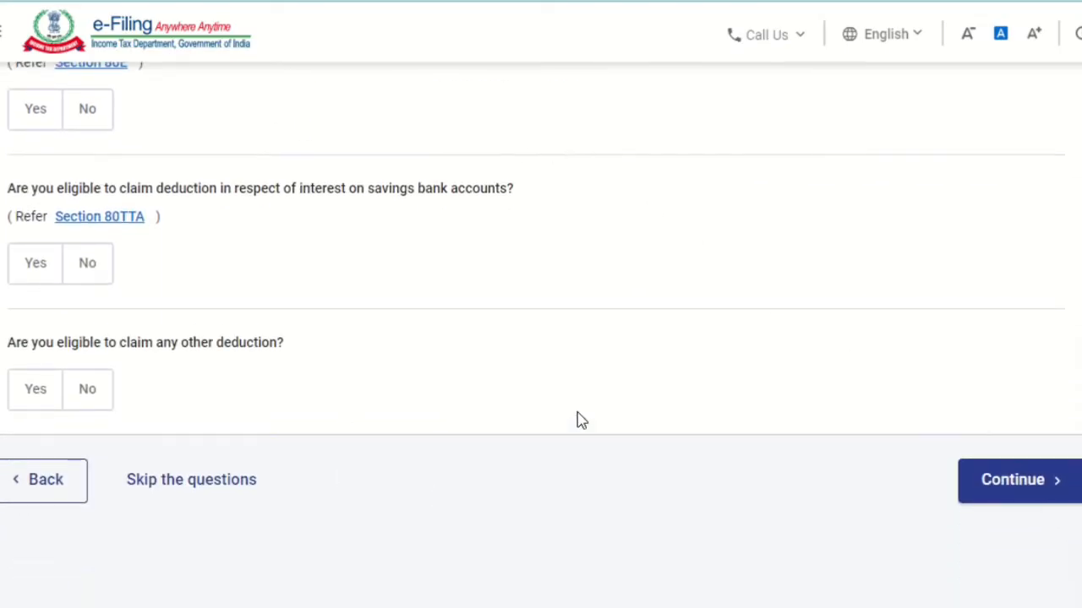
{"action": "scroll", "coordinate": [514, 374], "scroll_direction": "up", "scroll_amount": 3}
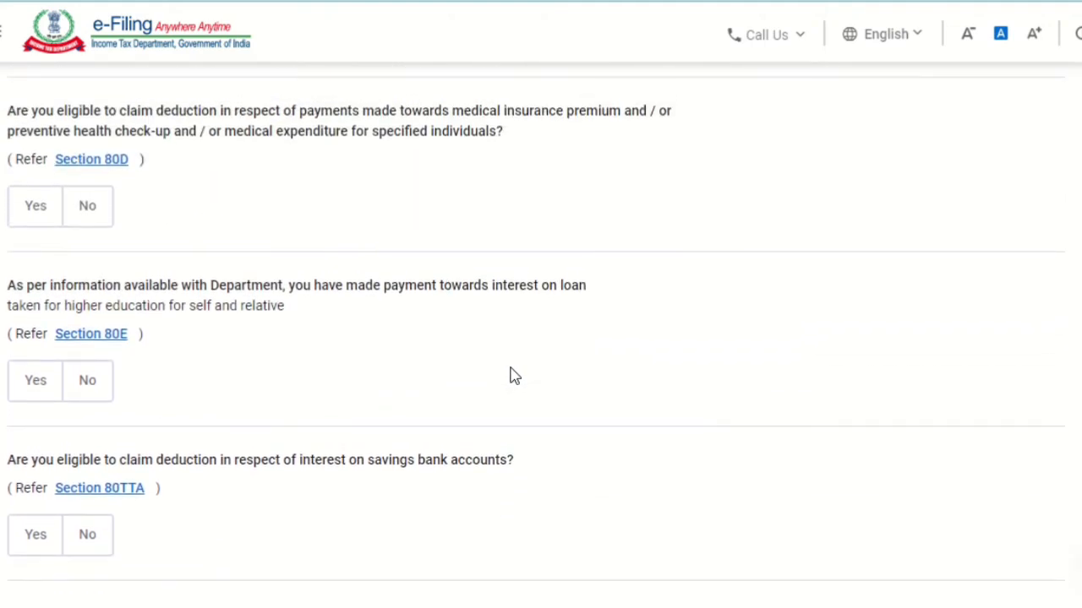
{"action": "scroll", "coordinate": [514, 374], "scroll_direction": "up", "scroll_amount": 2}
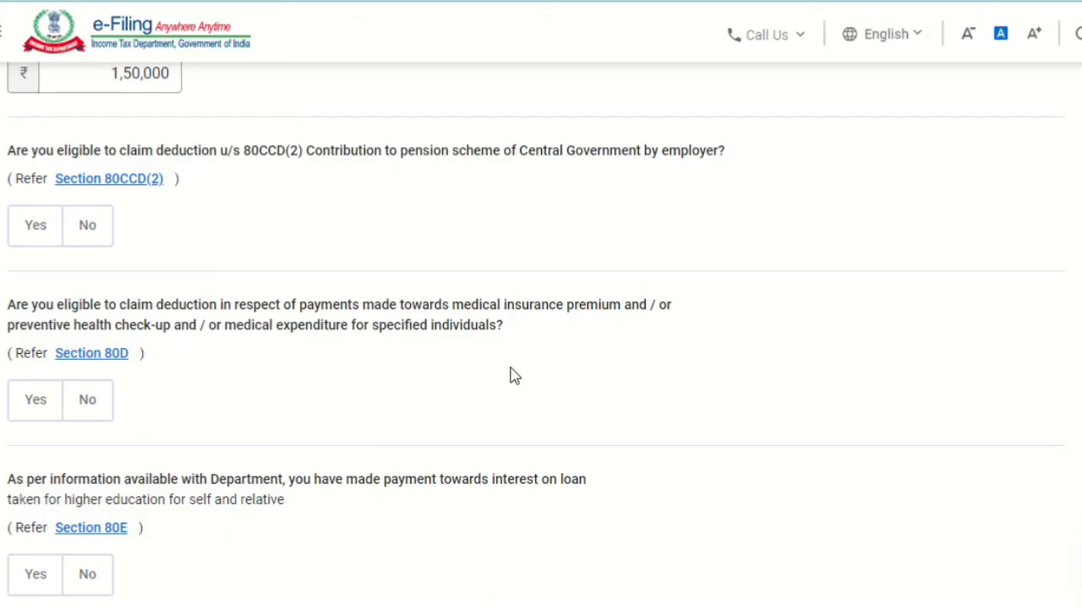
{"action": "scroll", "coordinate": [512, 376], "scroll_direction": "down", "scroll_amount": 3}
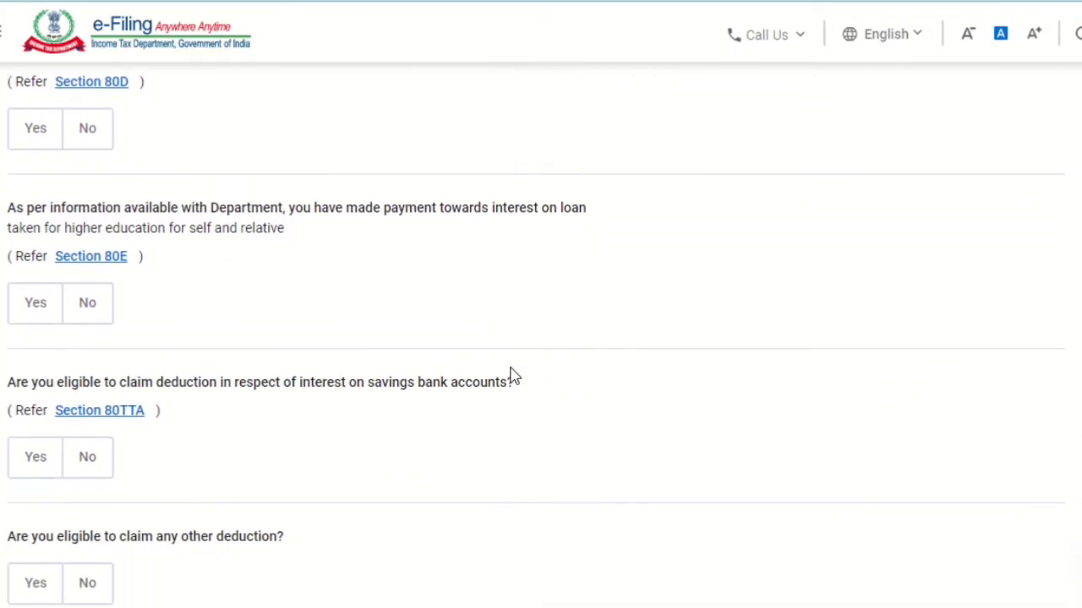
{"action": "scroll", "coordinate": [513, 376], "scroll_direction": "down", "scroll_amount": 3}
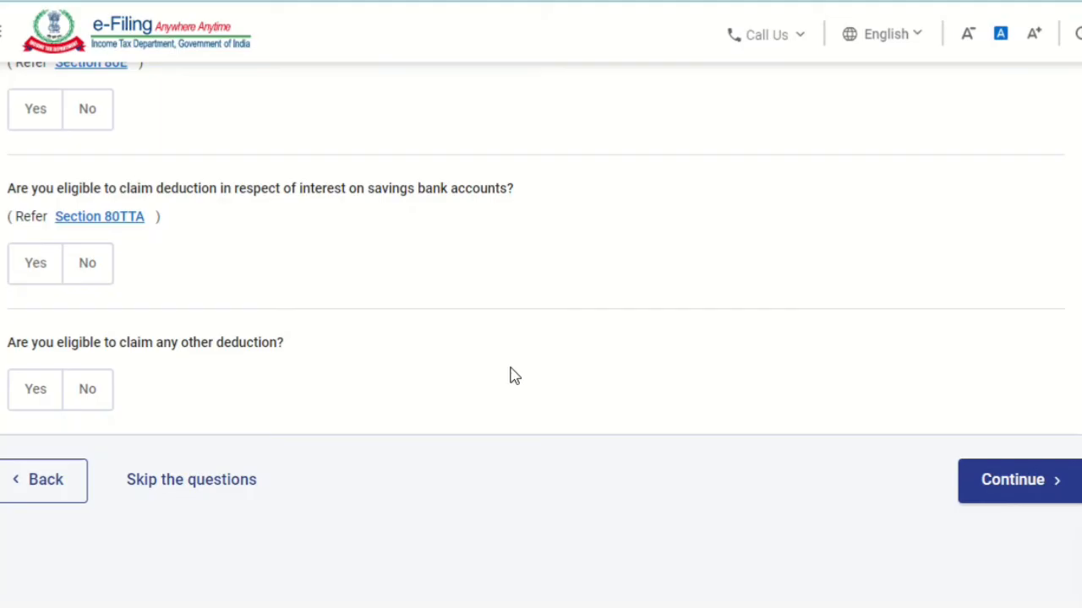
{"action": "left_click", "coordinate": [1035, 493]}
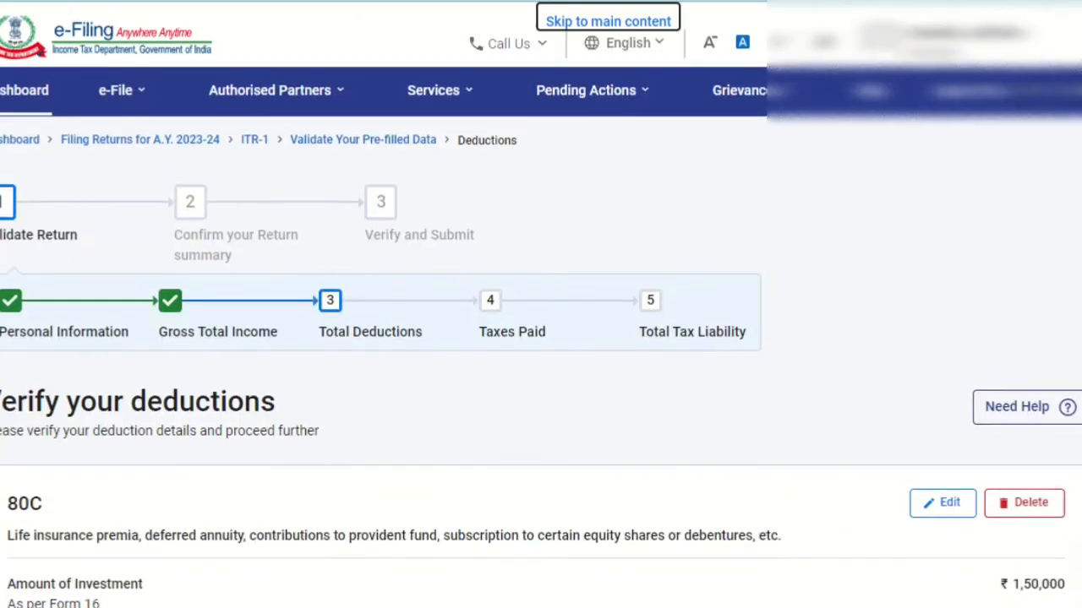
{"action": "scroll", "coordinate": [1012, 499], "scroll_direction": "down", "scroll_amount": 10}
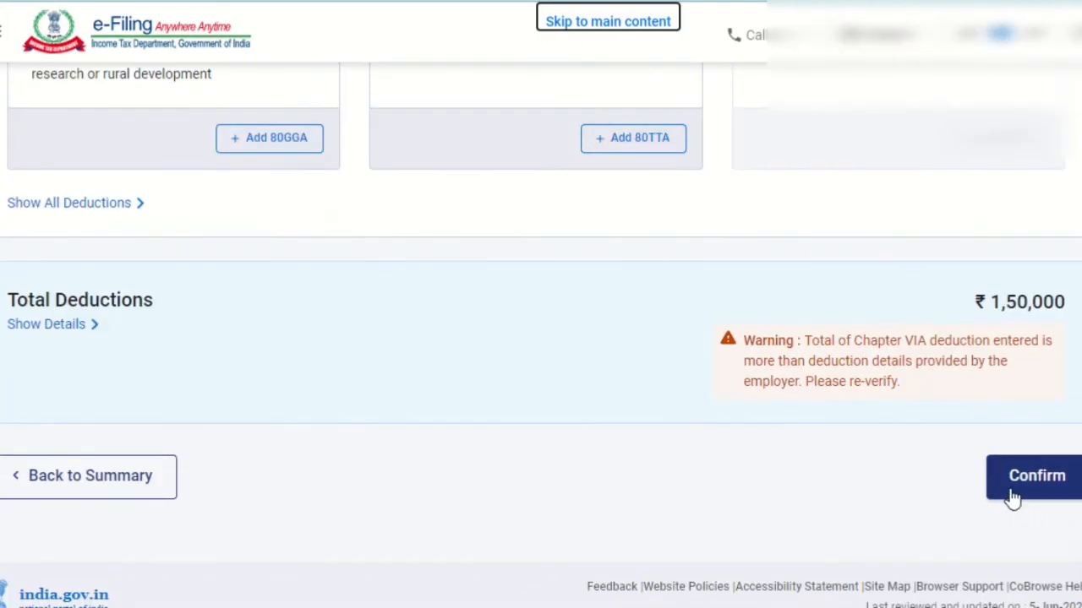
{"action": "left_click", "coordinate": [1012, 498]}
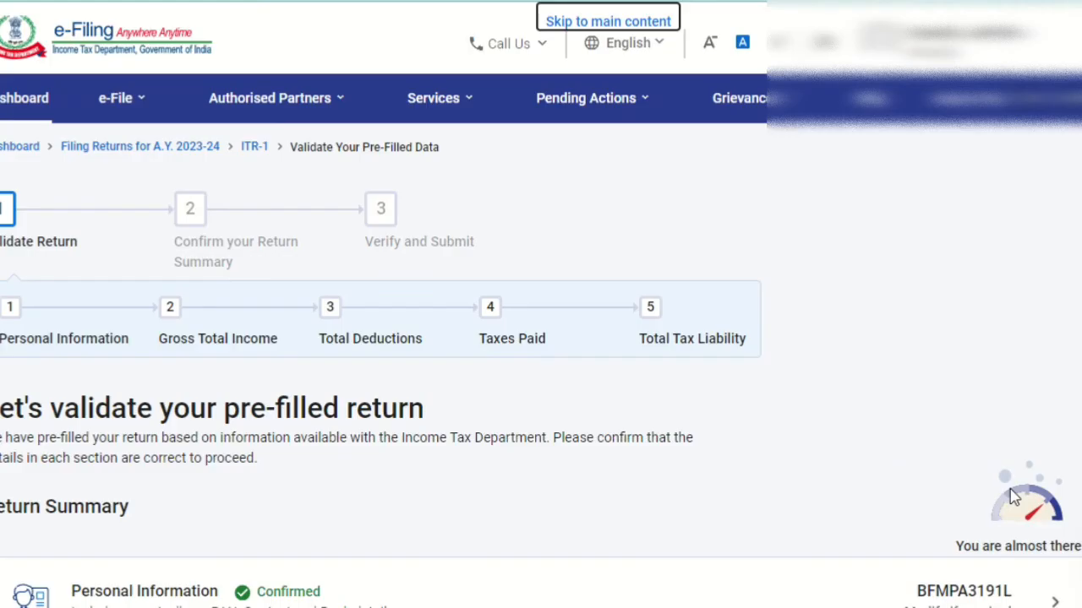
Step: Open the Tax Paid section from the return summary, check the TDS and advance tax details, and confirm Tax Paid and Total Tax Liability
{"action": "scroll", "coordinate": [540, 338], "scroll_direction": "down", "scroll_amount": 7}
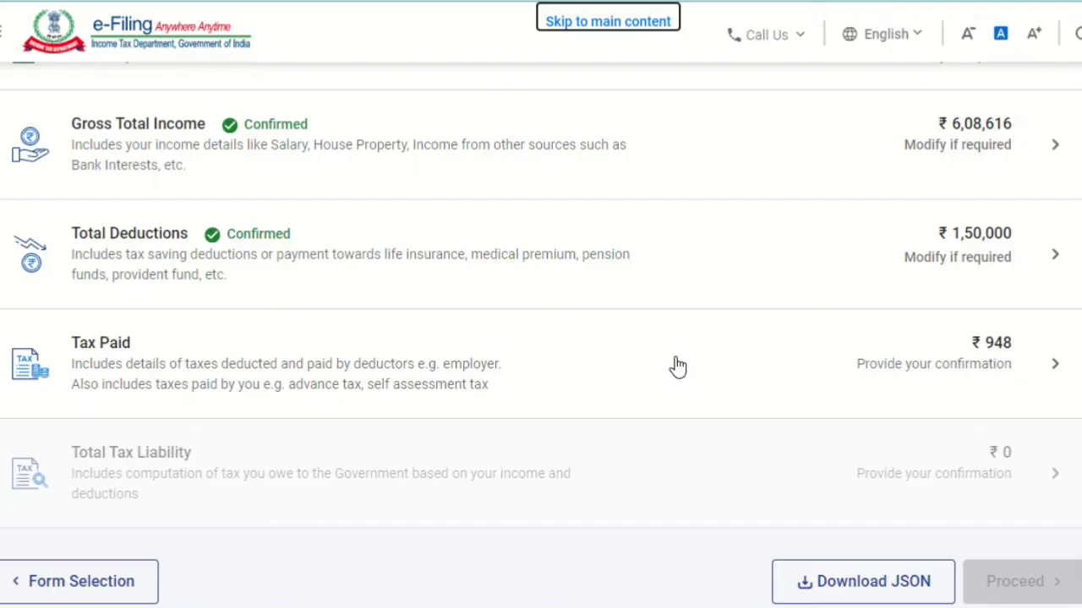
{"action": "left_click", "coordinate": [929, 365]}
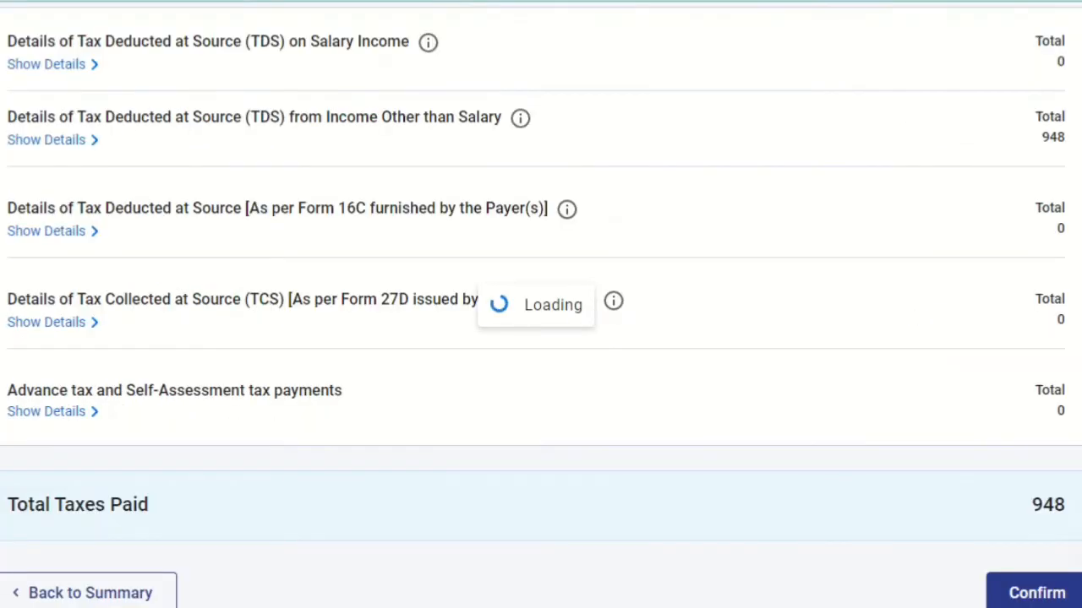
{"action": "scroll", "coordinate": [927, 358], "scroll_direction": "down", "scroll_amount": 2}
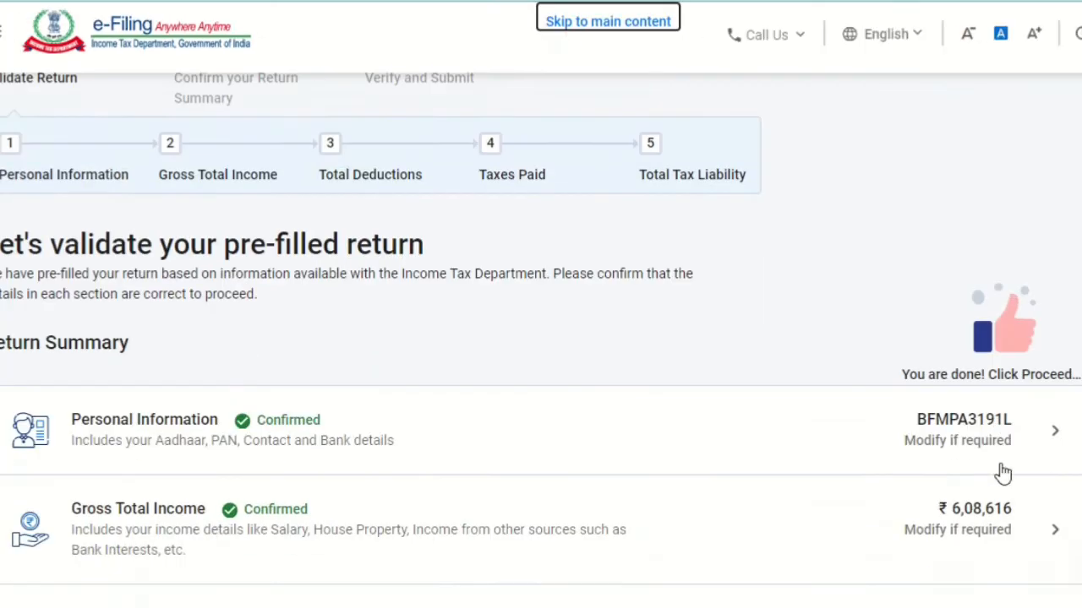
Step: Proceed from the validated sections to the tax summary and open the return preview page, looking through it to the TRP details
{"action": "scroll", "coordinate": [1002, 473], "scroll_direction": "down", "scroll_amount": 6}
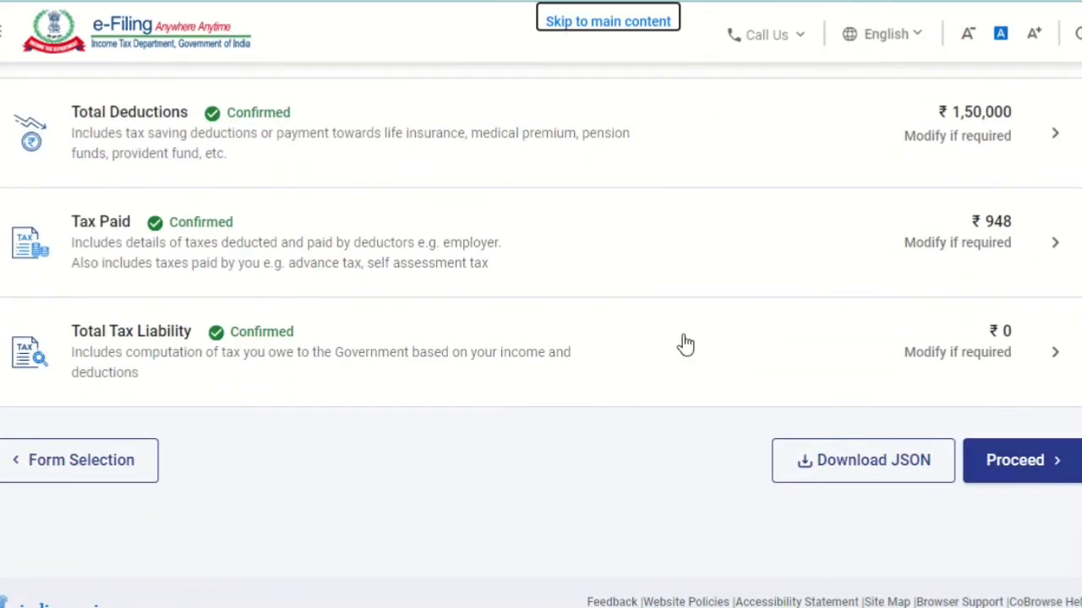
{"action": "left_click", "coordinate": [1046, 460]}
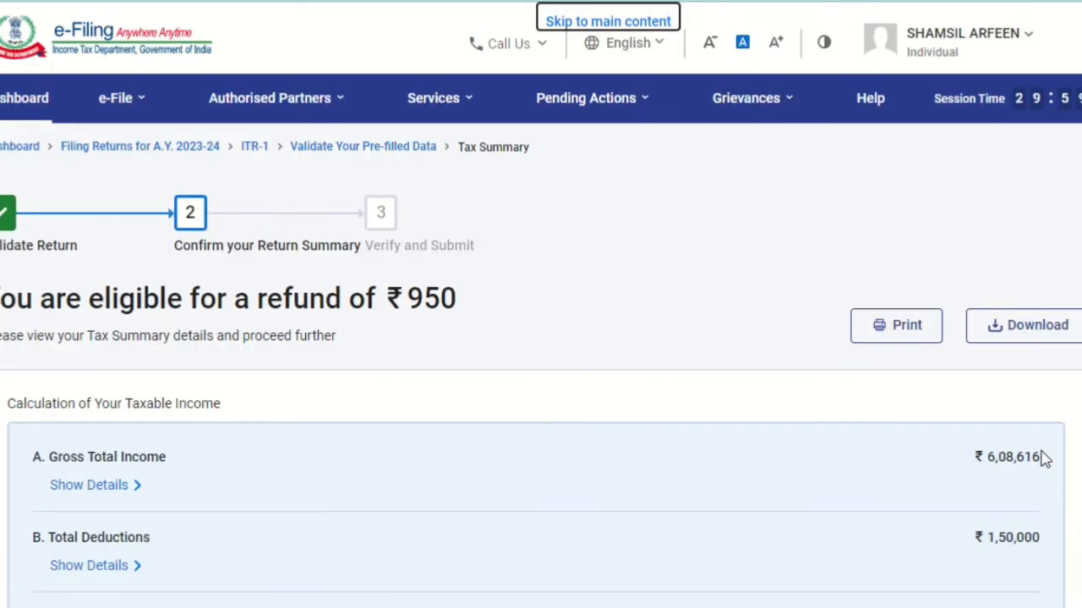
{"action": "scroll", "coordinate": [541, 338], "scroll_direction": "down", "scroll_amount": 8}
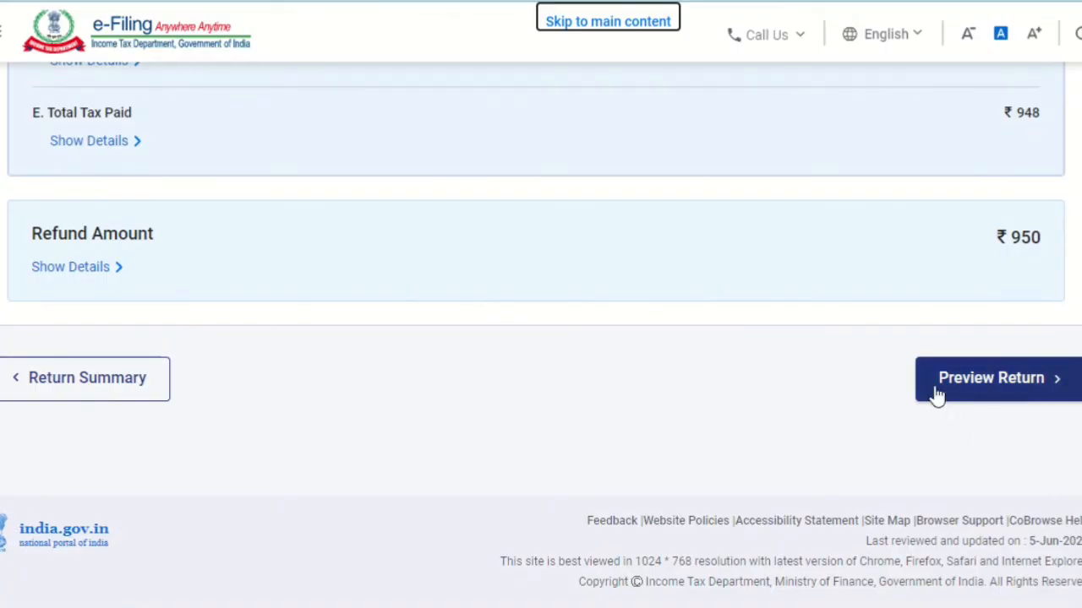
{"action": "left_click", "coordinate": [934, 379]}
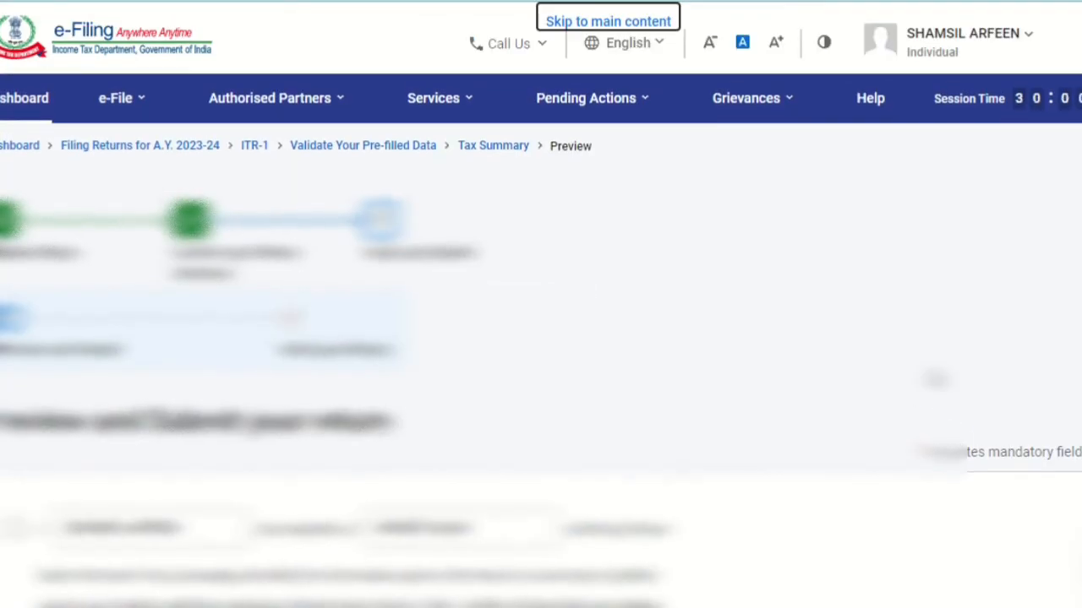
{"action": "scroll", "coordinate": [937, 378], "scroll_direction": "down", "scroll_amount": 6}
{"action": "scroll", "coordinate": [540, 338], "scroll_direction": "down", "scroll_amount": 4}
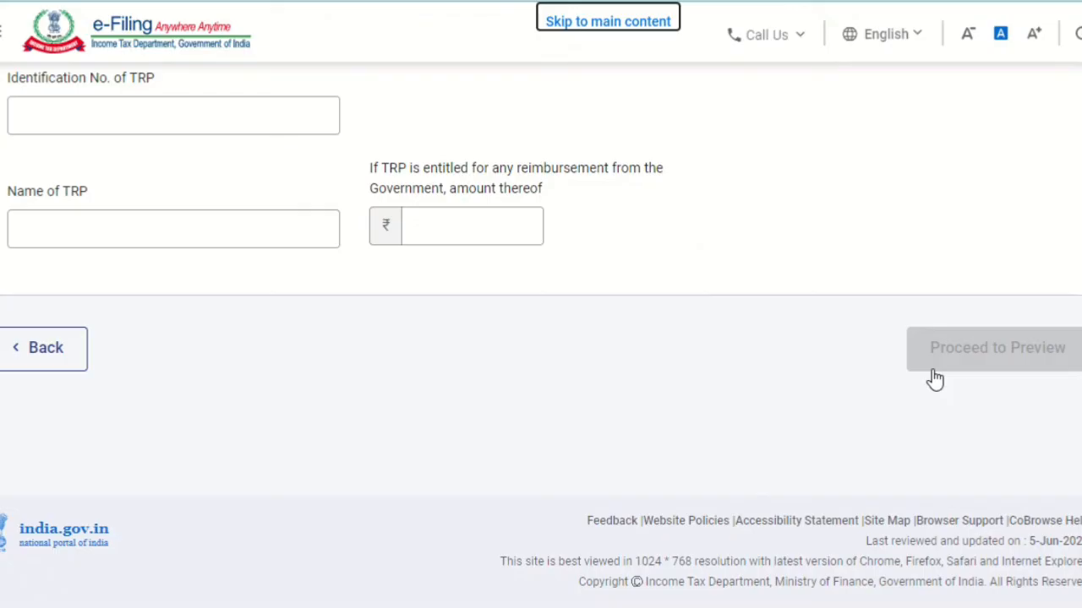
{"action": "key", "text": "alt+Tab"}
{"action": "key", "text": "Left"}
{"action": "key", "text": "Left"}
{"action": "key", "text": "Left"}
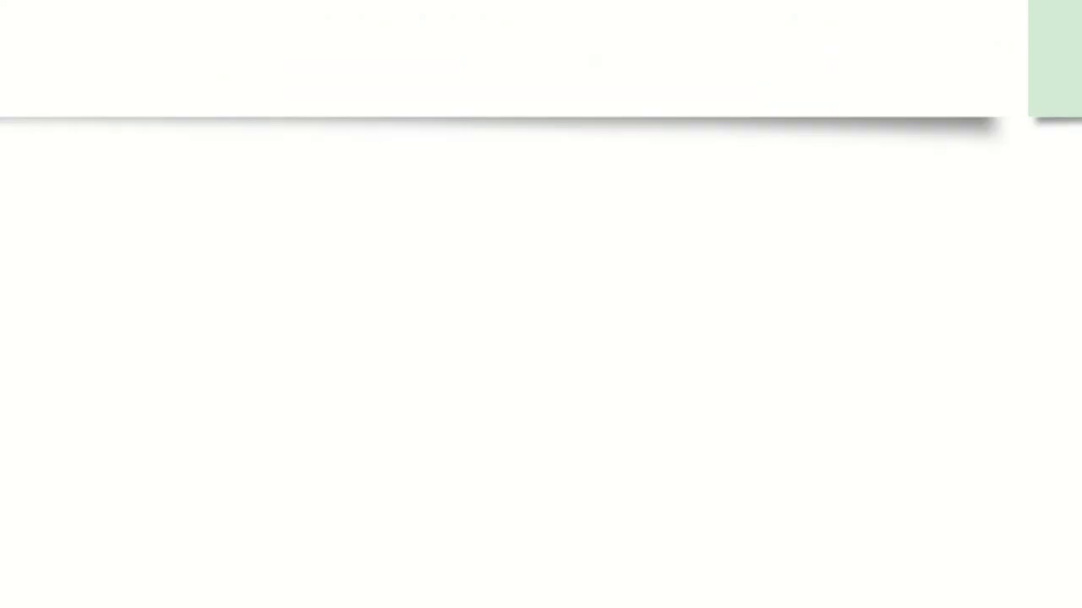